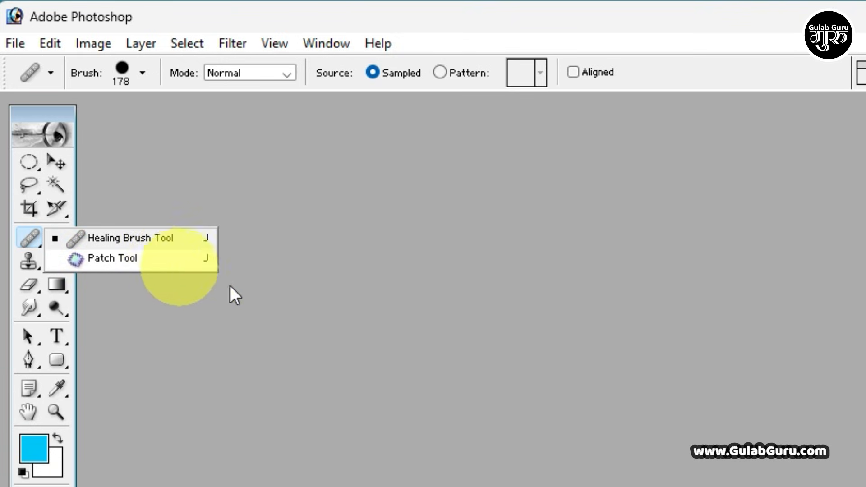
Step: Switch to the Move tool, return to the Healing Brush, and cycle once through the Patch tool
{"action": "left_click", "coordinate": [244, 288]}
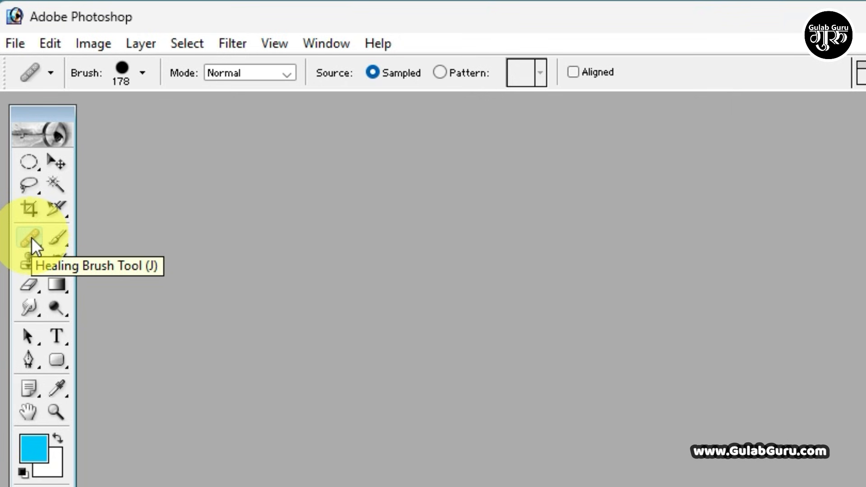
{"action": "left_click", "coordinate": [61, 164]}
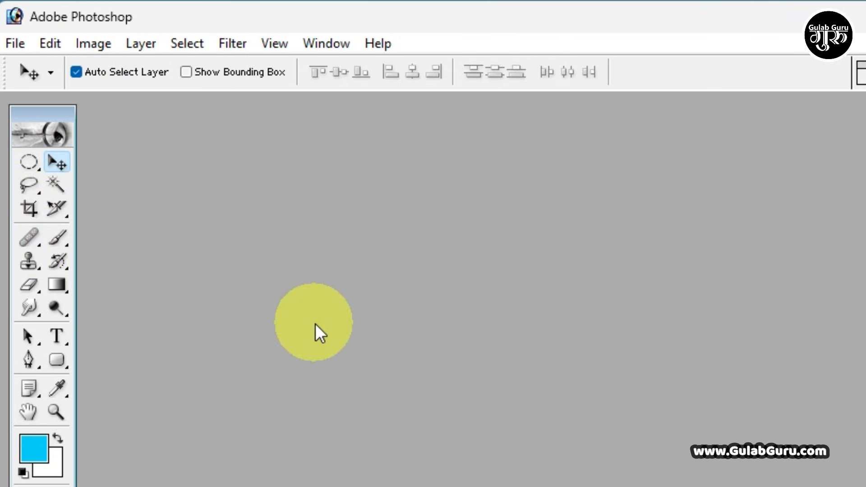
{"action": "key", "text": "j"}
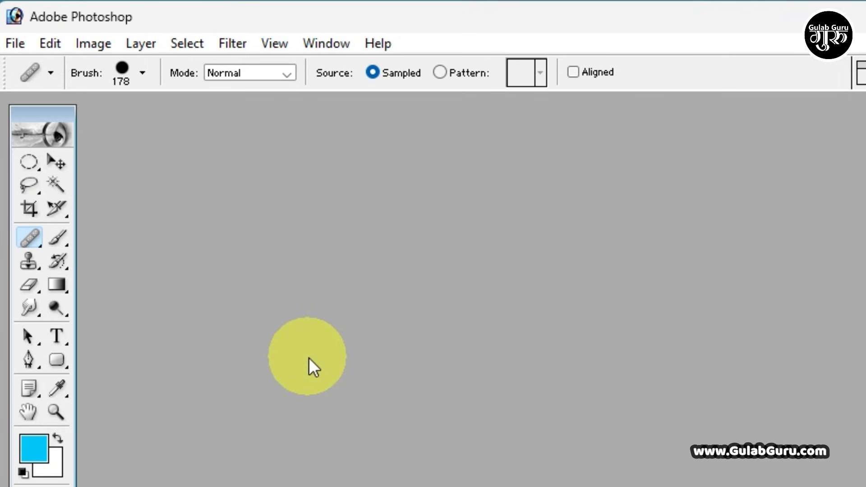
{"action": "key", "text": "shift+j"}
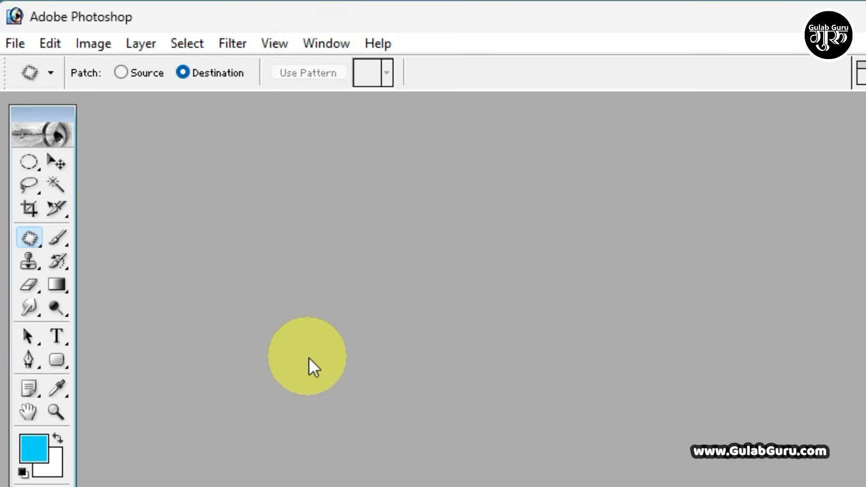
{"action": "key", "text": "shift+j"}
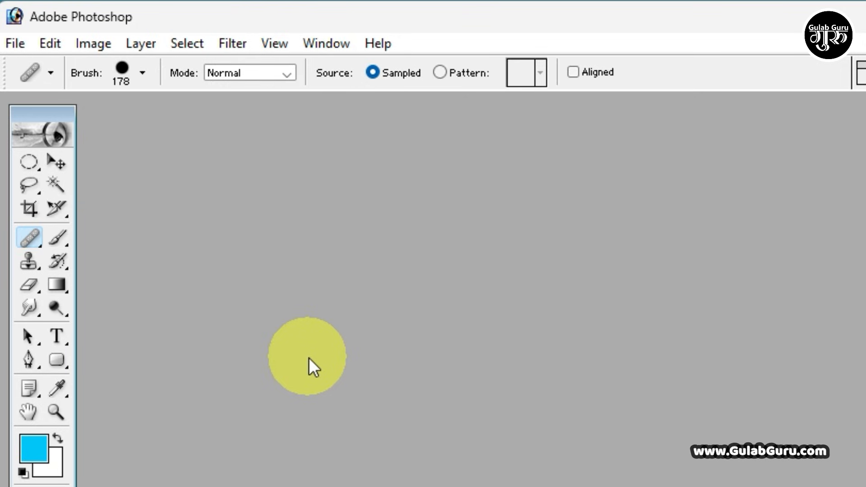
Step: Switch between the Healing Brush and Patch tools in their shared group, finishing with the Healing Brush active
{"action": "left_click", "coordinate": [31, 239]}
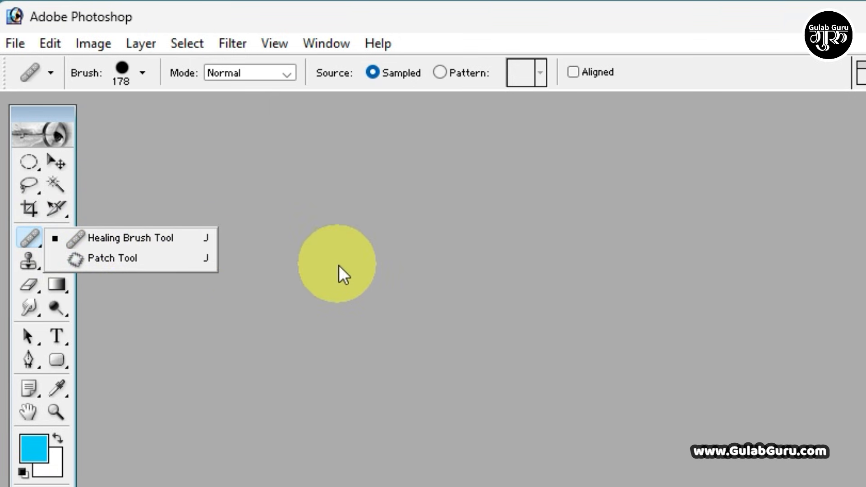
{"action": "left_click", "coordinate": [340, 264]}
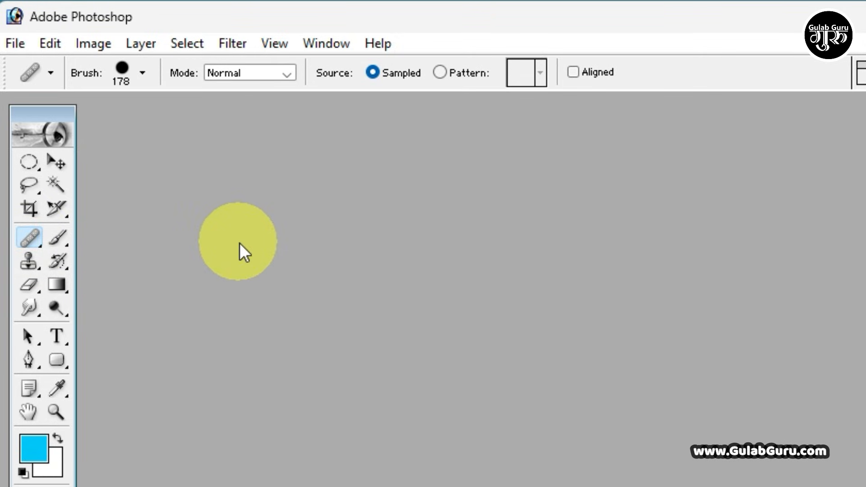
{"action": "key", "text": "shift+j"}
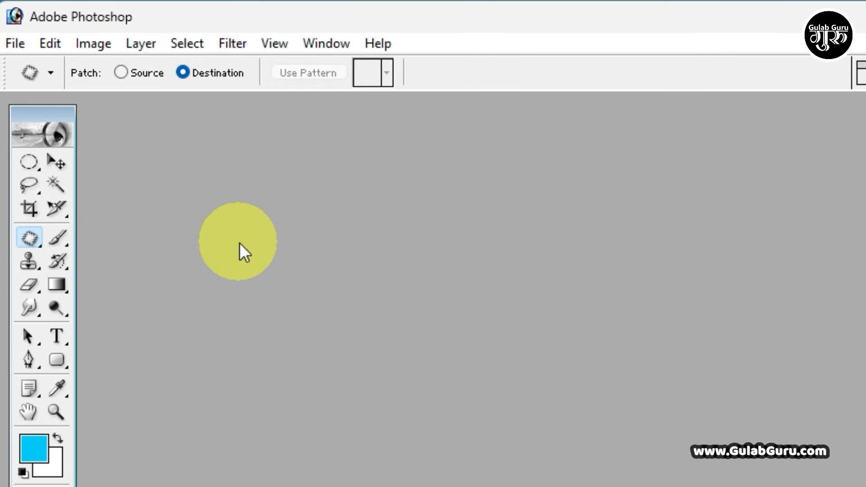
{"action": "right_click", "coordinate": [28, 237]}
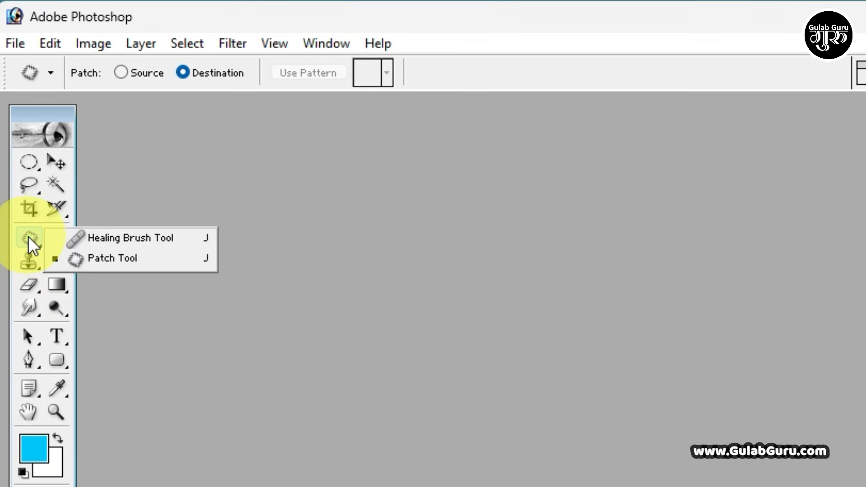
{"action": "left_click", "coordinate": [126, 239]}
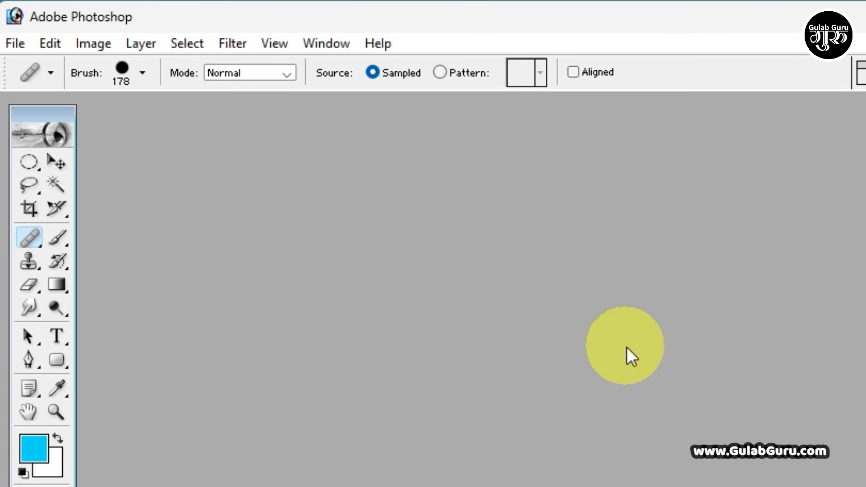
Step: Open the portrait 98519059.cms from the Student photo folder and maximize its window
{"action": "double_click", "coordinate": [627, 347]}
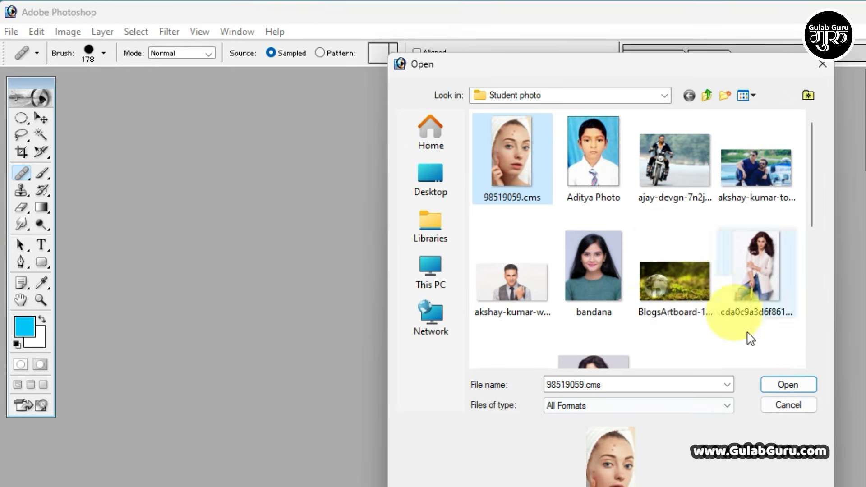
{"action": "left_click", "coordinate": [786, 385]}
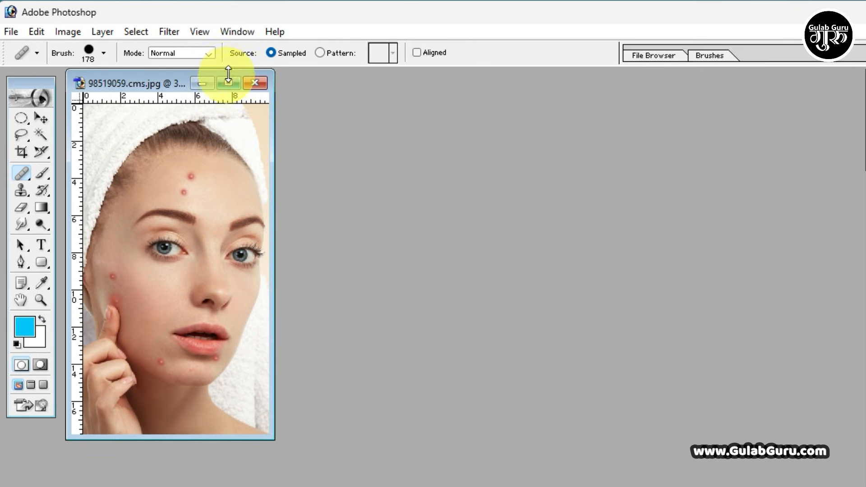
{"action": "left_click", "coordinate": [228, 84]}
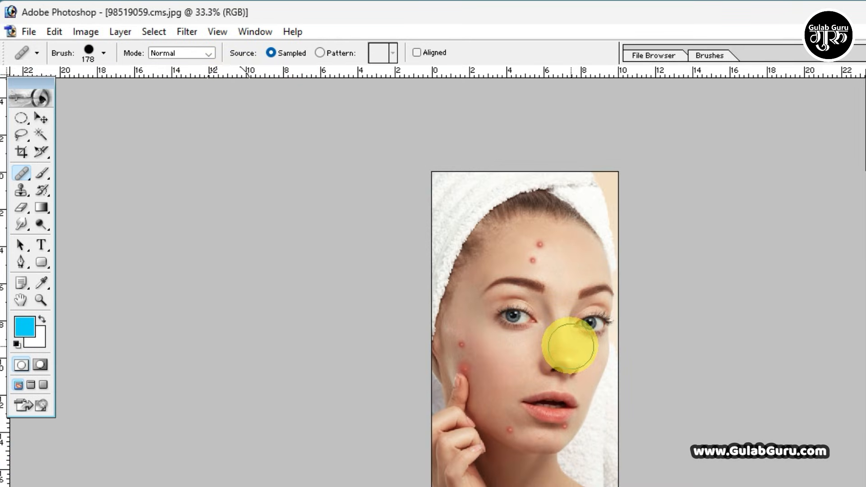
Step: Zoom in on the portrait and examine the red blemishes on the forehead, cheek and lower face
{"action": "scroll", "coordinate": [571, 346], "scroll_direction": "up", "scroll_amount": 7}
{"action": "scroll", "coordinate": [571, 347], "scroll_direction": "up", "scroll_amount": 2}
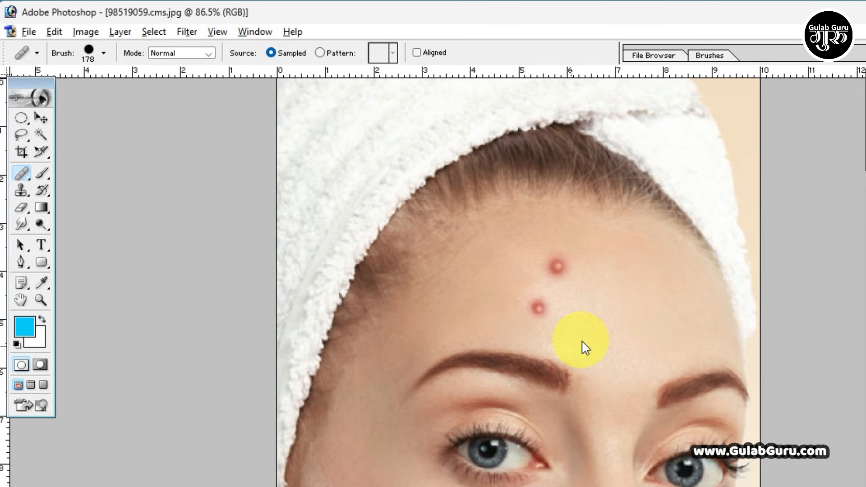
{"action": "left_click", "coordinate": [614, 335]}
{"action": "left_click", "coordinate": [520, 248]}
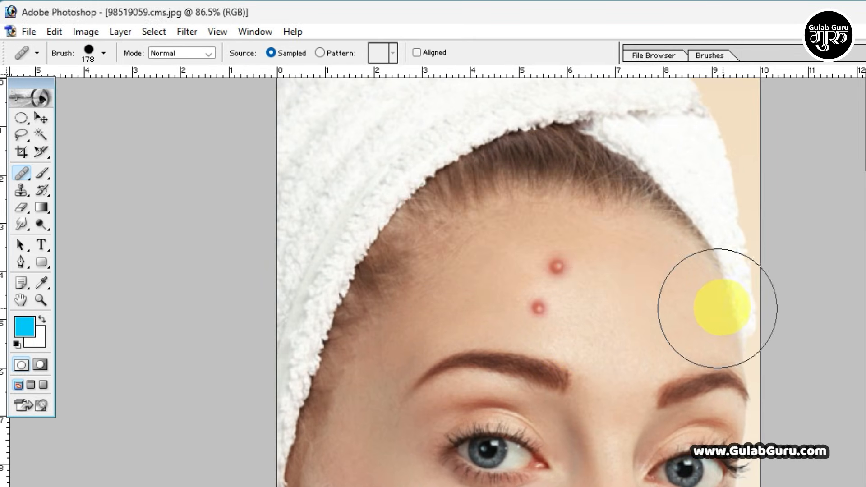
{"action": "scroll", "coordinate": [717, 308], "scroll_direction": "down", "scroll_amount": 2}
{"action": "scroll", "coordinate": [687, 311], "scroll_direction": "down", "scroll_amount": 2}
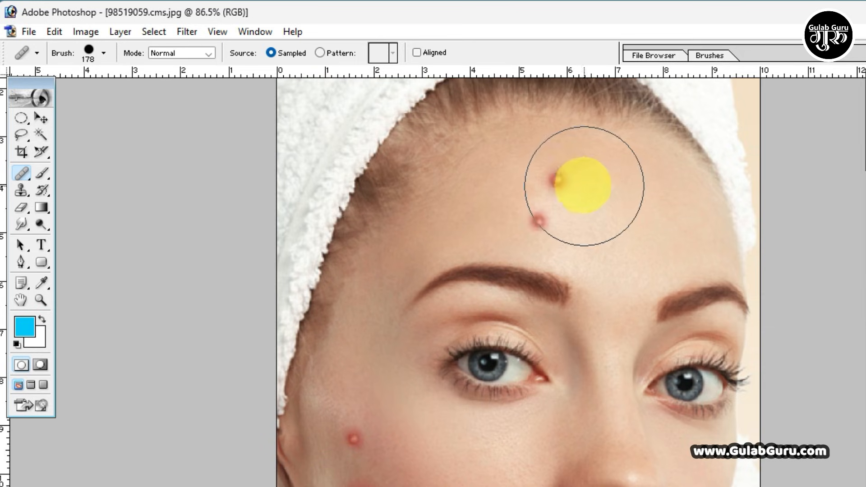
{"action": "scroll", "coordinate": [601, 242], "scroll_direction": "down", "scroll_amount": 5}
{"action": "scroll", "coordinate": [606, 304], "scroll_direction": "up", "scroll_amount": 4}
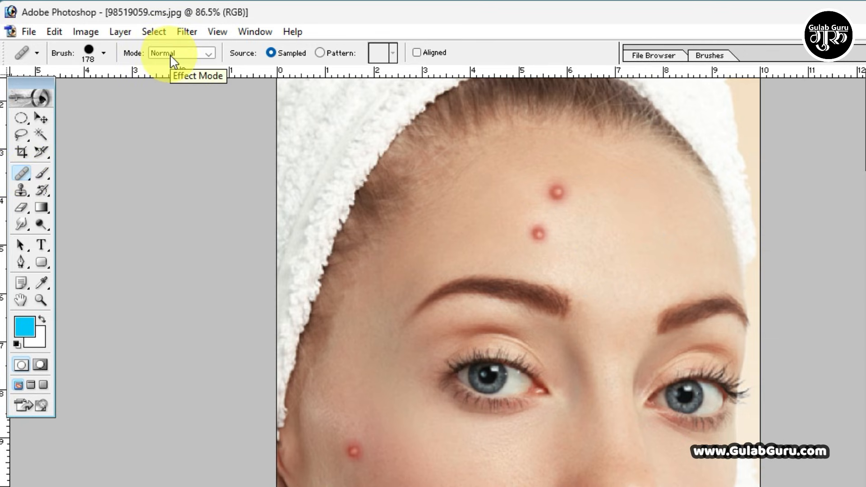
Step: Set the Healing Brush diameter to 56 px, keeping 100% hardness
{"action": "left_click", "coordinate": [103, 55]}
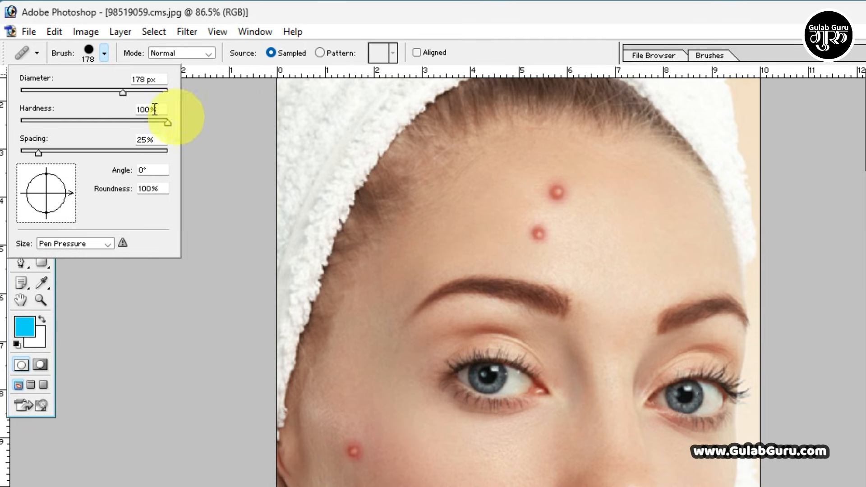
{"action": "mouse_move", "coordinate": [124, 93]}
{"action": "left_mouse_down"}
{"action": "mouse_move", "coordinate": [38, 96]}
{"action": "mouse_move", "coordinate": [93, 97]}
{"action": "left_mouse_up"}
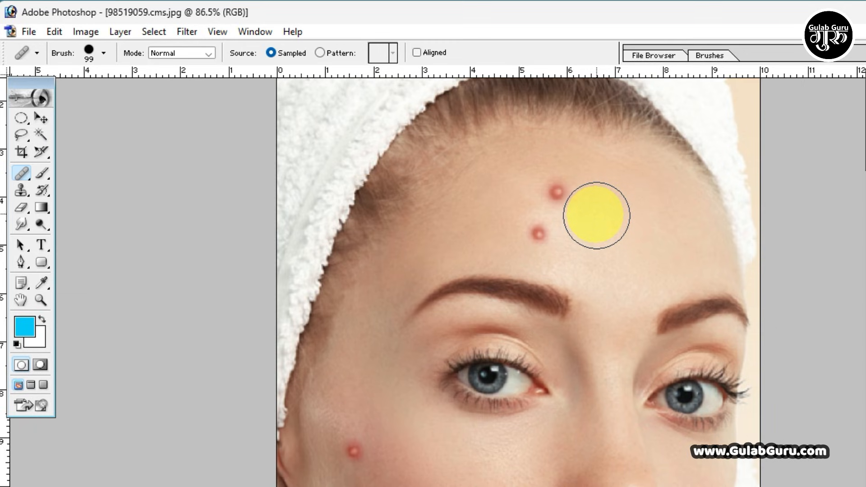
{"action": "right_click", "coordinate": [601, 208]}
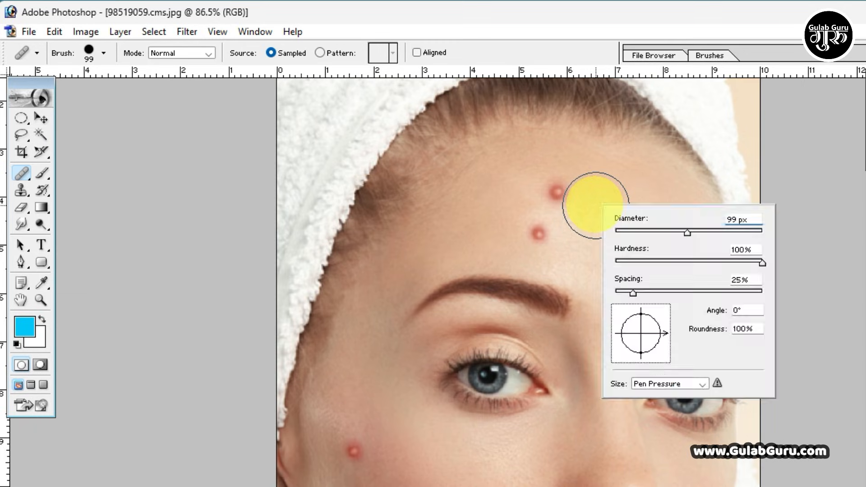
{"action": "left_click", "coordinate": [649, 231]}
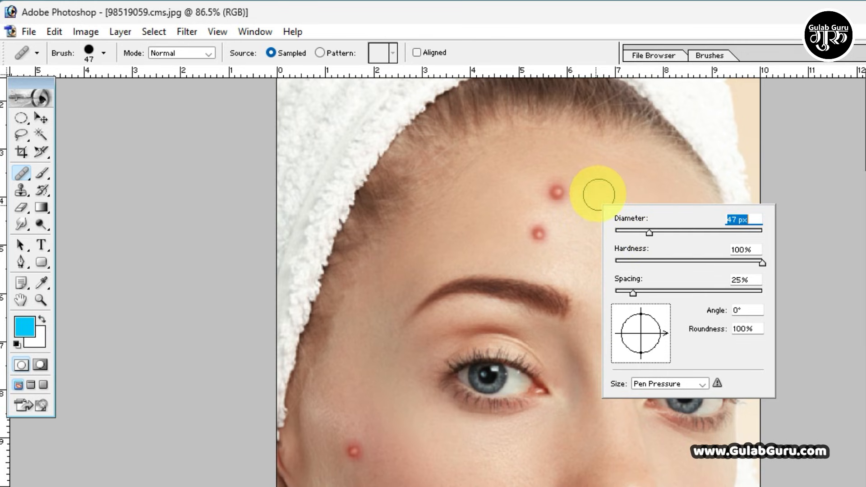
{"action": "left_click", "coordinate": [655, 231]}
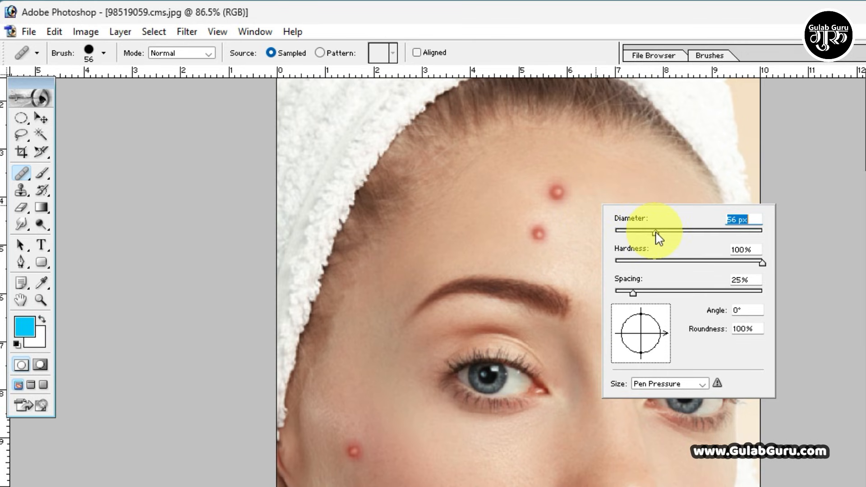
Step: Try to apply the Healing Brush to the forehead without defining a source point
{"action": "left_click", "coordinate": [608, 195]}
{"action": "left_click", "coordinate": [524, 248]}
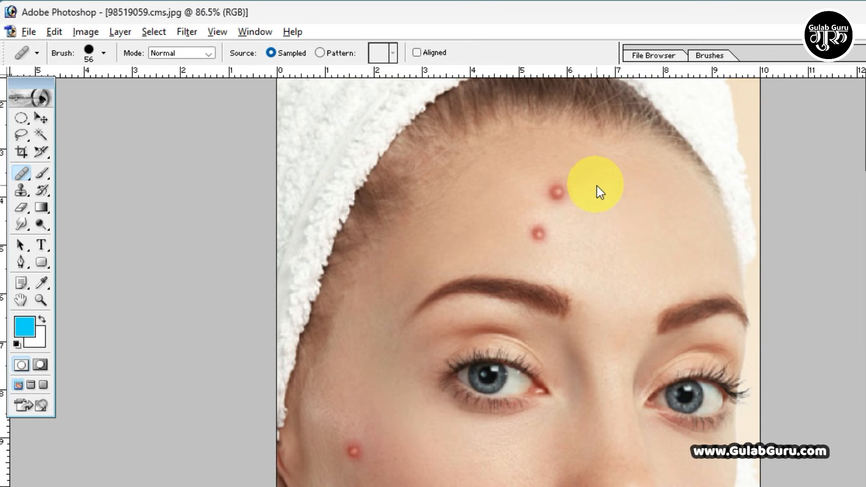
{"action": "left_click", "coordinate": [604, 191]}
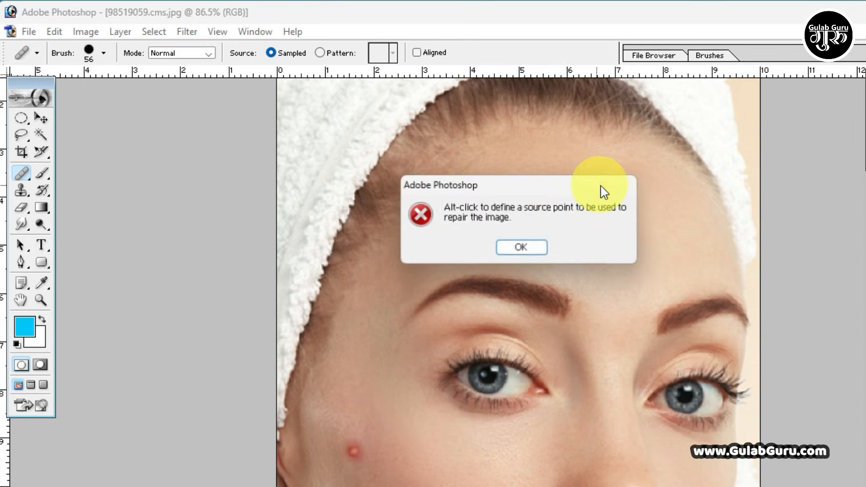
{"action": "left_click", "coordinate": [522, 251]}
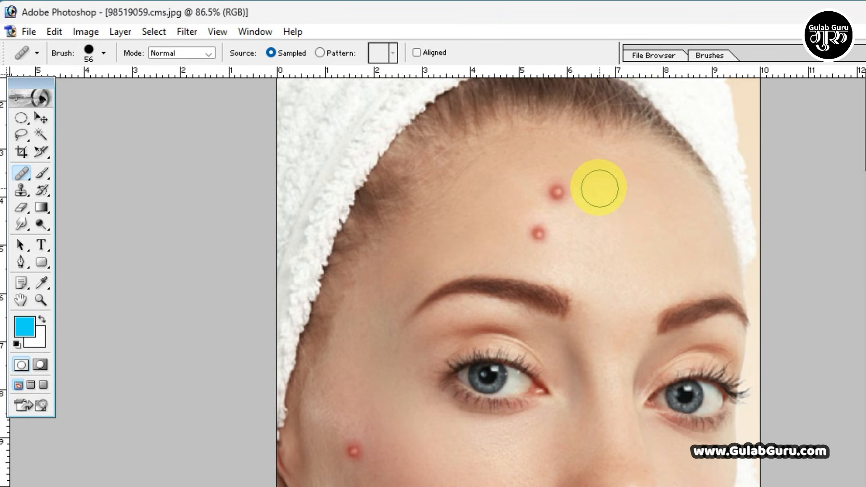
Step: Heal the two red forehead spots and the upper cheek spot using sampled clean skin beside them
{"action": "left_click", "coordinate": [558, 191]}
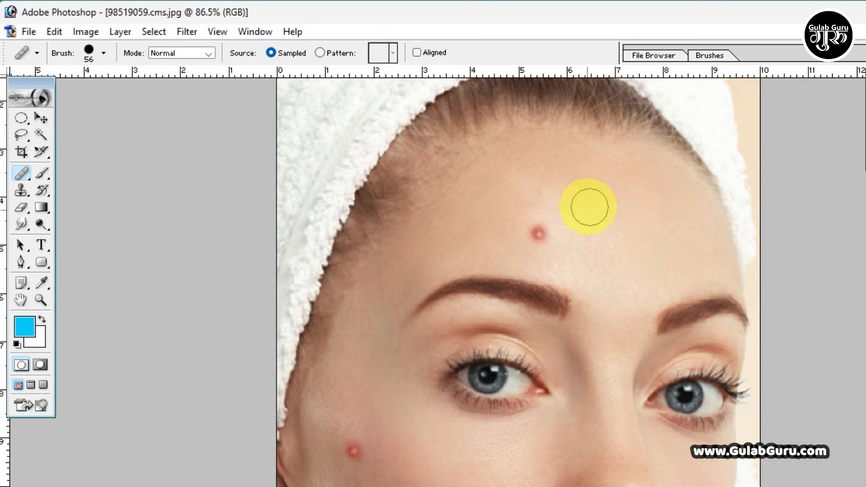
{"action": "left_click", "coordinate": [538, 233]}
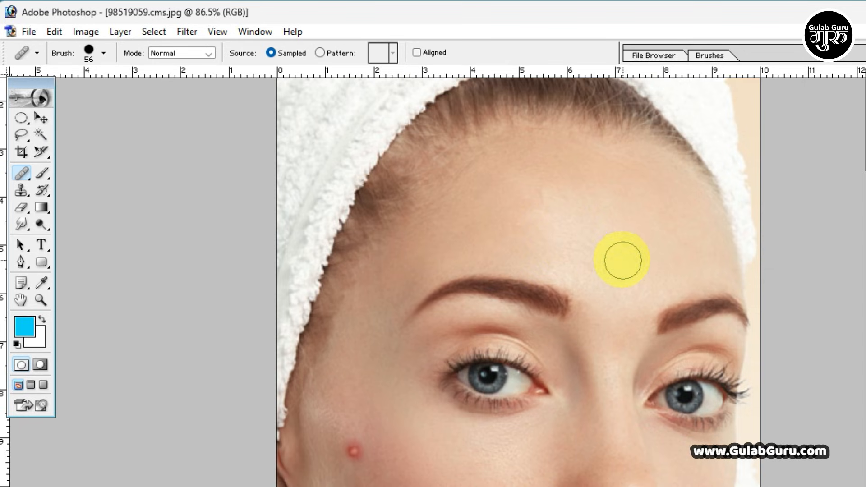
{"action": "scroll", "coordinate": [430, 441], "scroll_direction": "down", "scroll_amount": 5}
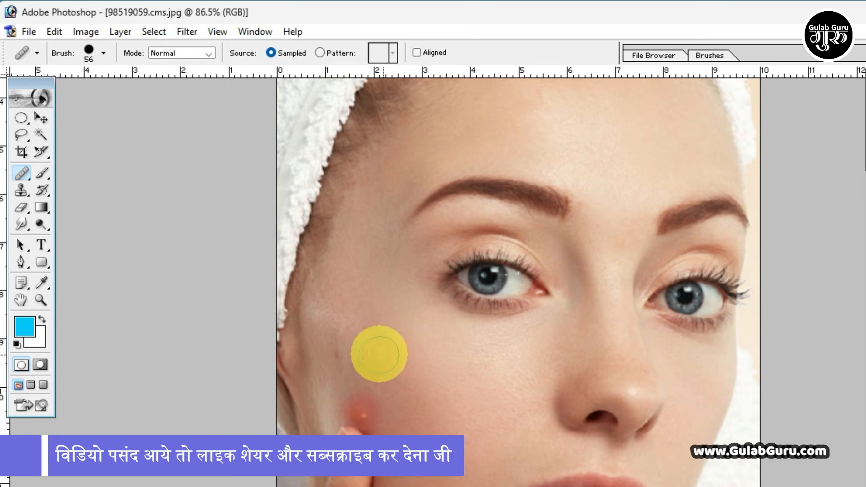
{"action": "scroll", "coordinate": [479, 466], "scroll_direction": "down", "scroll_amount": 1}
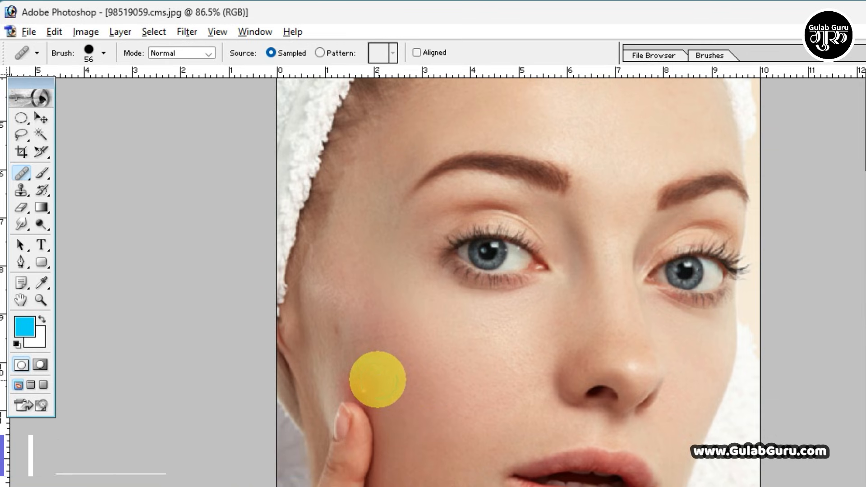
Step: Reduce the Healing Brush diameter to 29 px and heal the red spot on the cheek above the fingertip
{"action": "right_click", "coordinate": [379, 377]}
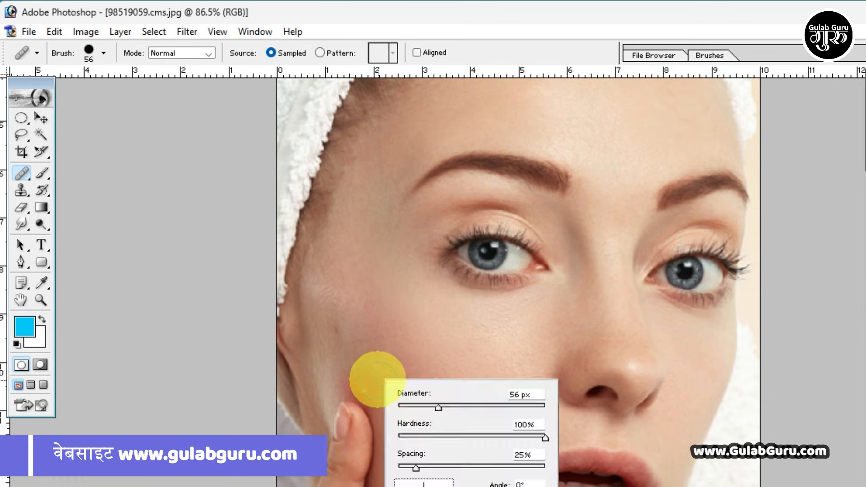
{"action": "left_click", "coordinate": [413, 406]}
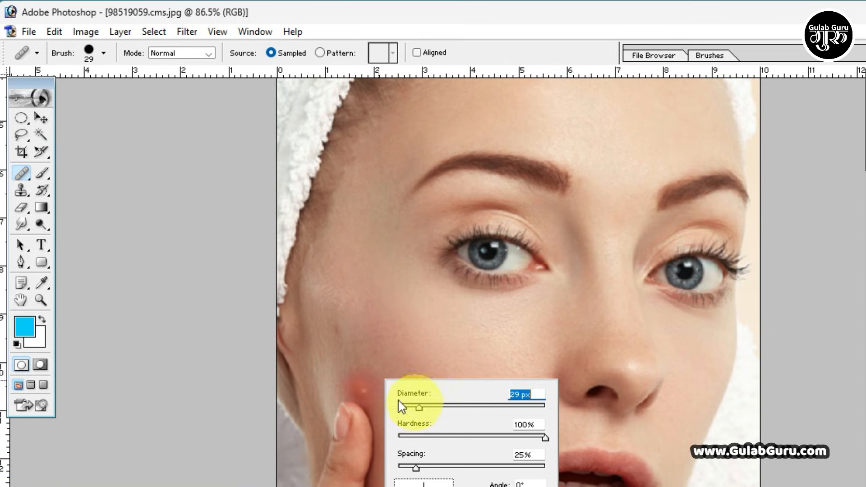
{"action": "left_click", "coordinate": [363, 391]}
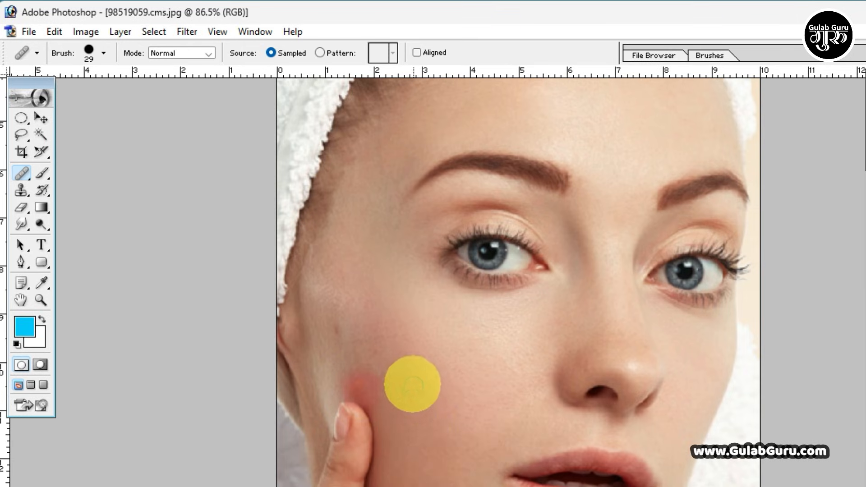
Step: Heal the remaining red spots on the chin and below the lower lip using sampled nearby skin
{"action": "scroll", "coordinate": [462, 400], "scroll_direction": "down", "scroll_amount": 5}
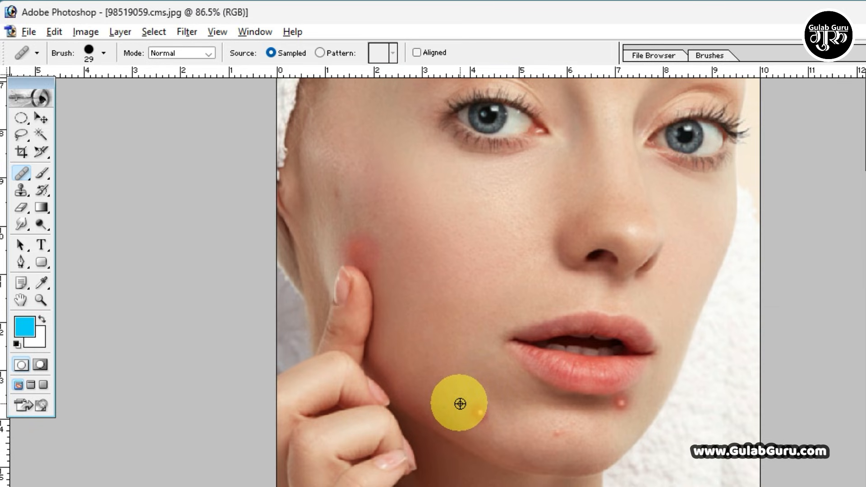
{"action": "left_click", "coordinate": [480, 415]}
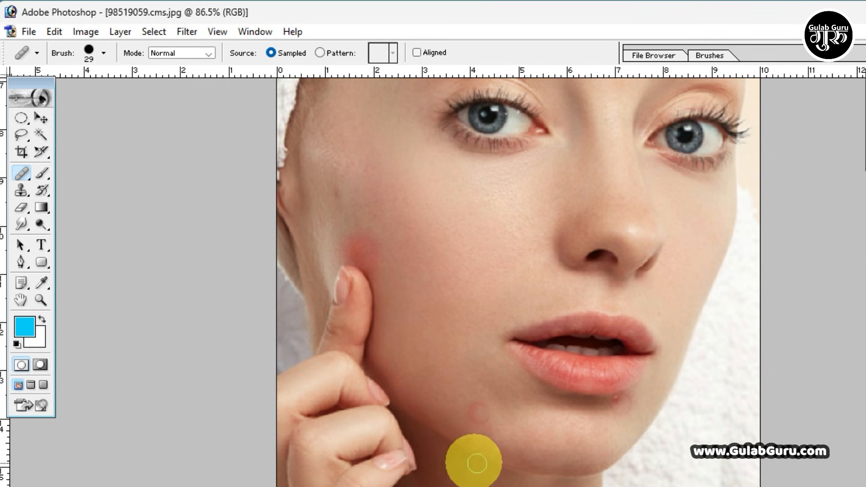
{"action": "scroll", "coordinate": [561, 450], "scroll_direction": "up", "scroll_amount": 3}
{"action": "scroll", "coordinate": [526, 472], "scroll_direction": "up", "scroll_amount": 8}
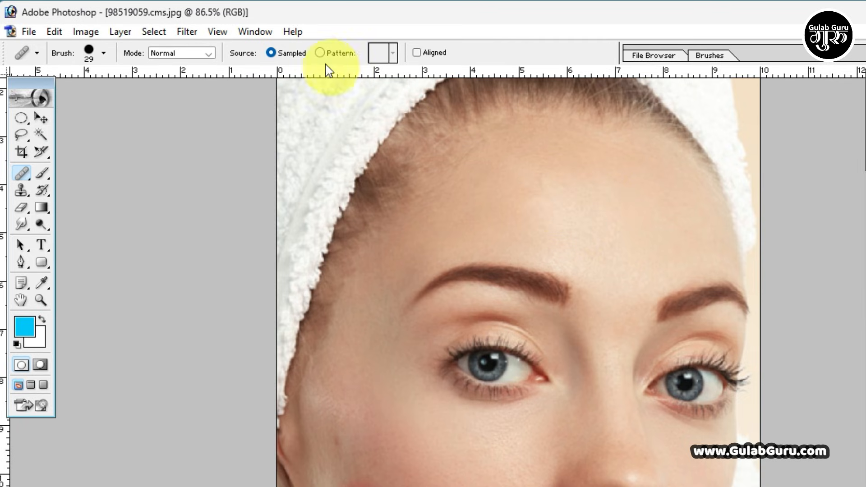
Step: Set the Healing Brush source to the black-and-white checkered pattern and stamp three marks on the forehead
{"action": "left_click", "coordinate": [321, 53]}
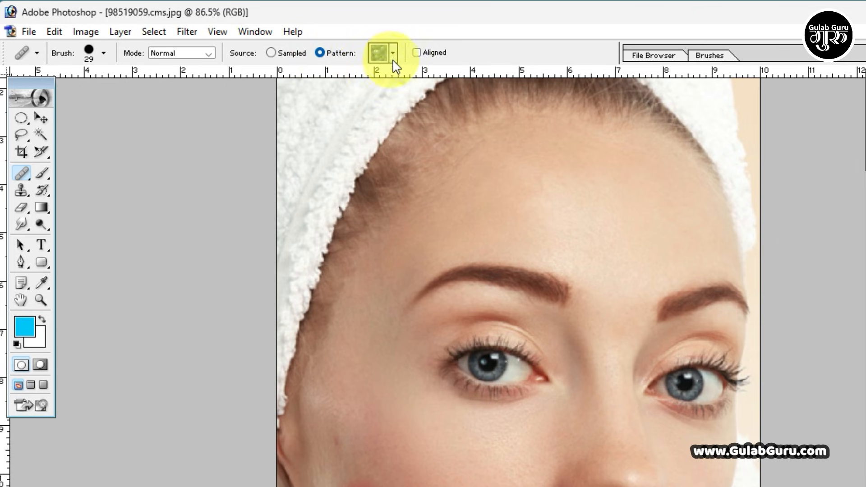
{"action": "left_click", "coordinate": [393, 53]}
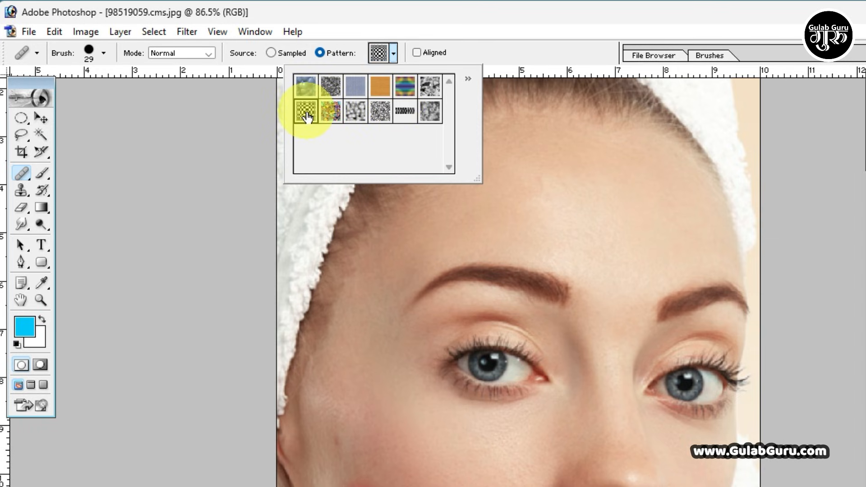
{"action": "left_click", "coordinate": [621, 200]}
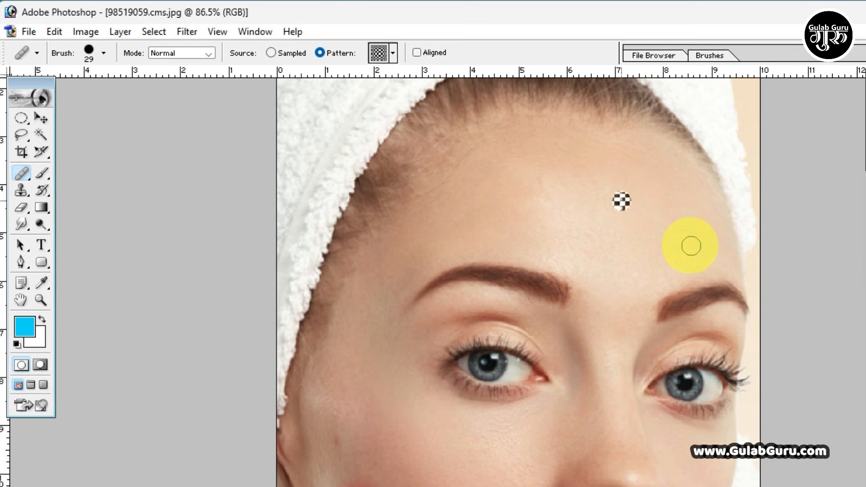
{"action": "left_click", "coordinate": [637, 248]}
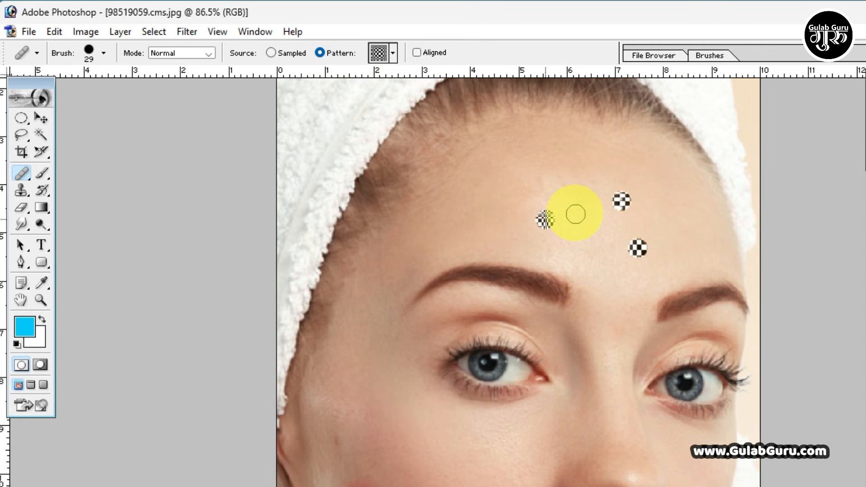
Step: Set the Healing Brush source back to Sampled and heal the three checkered marks using nearby clean forehead skin
{"action": "left_click", "coordinate": [272, 53]}
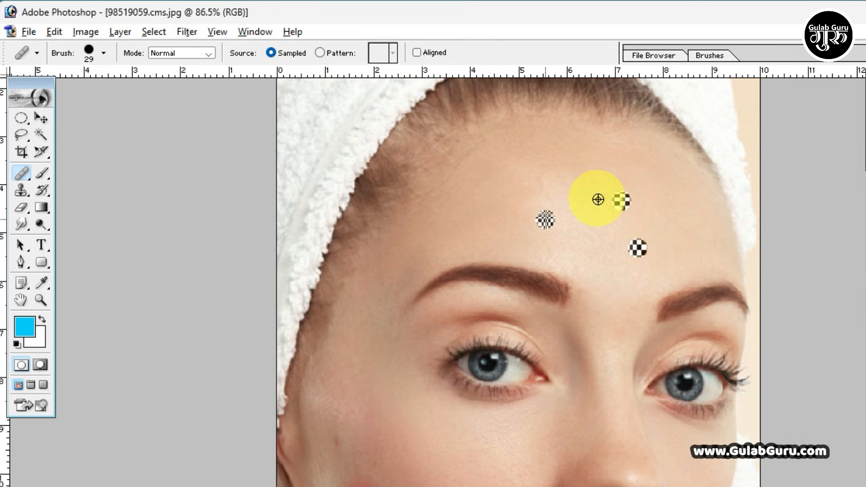
{"action": "left_click", "coordinate": [622, 201]}
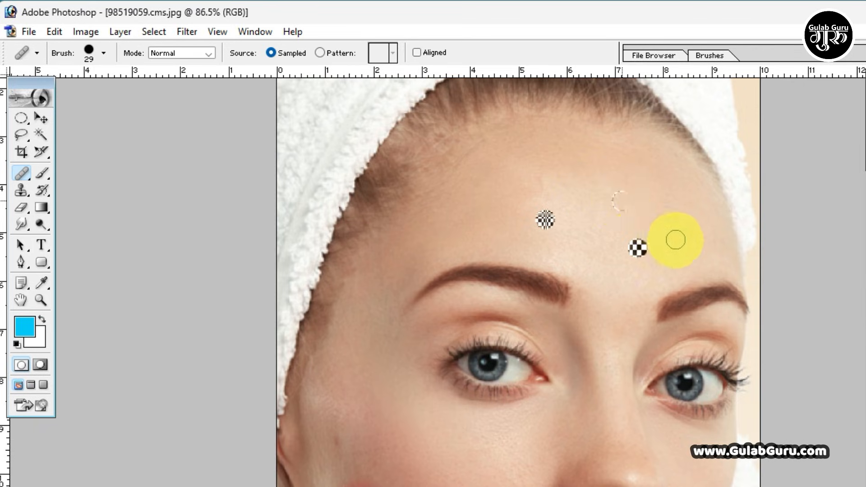
{"action": "left_click", "coordinate": [621, 195], "text": "alt"}
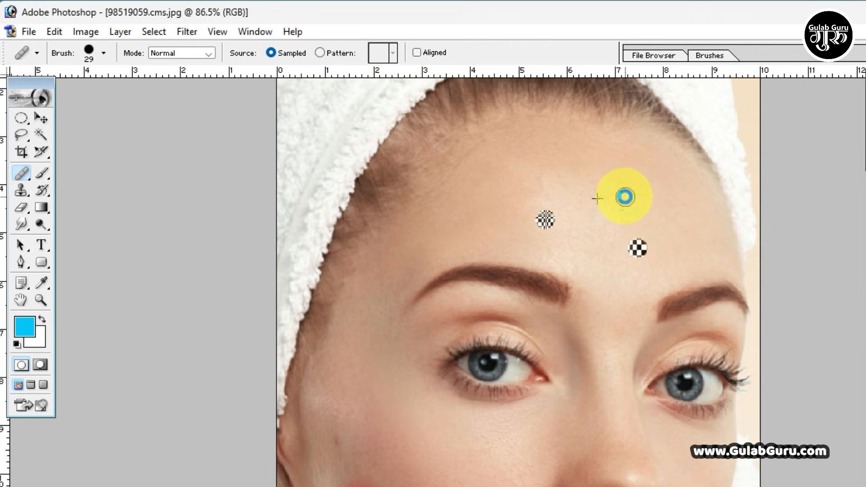
{"action": "left_click", "coordinate": [637, 248]}
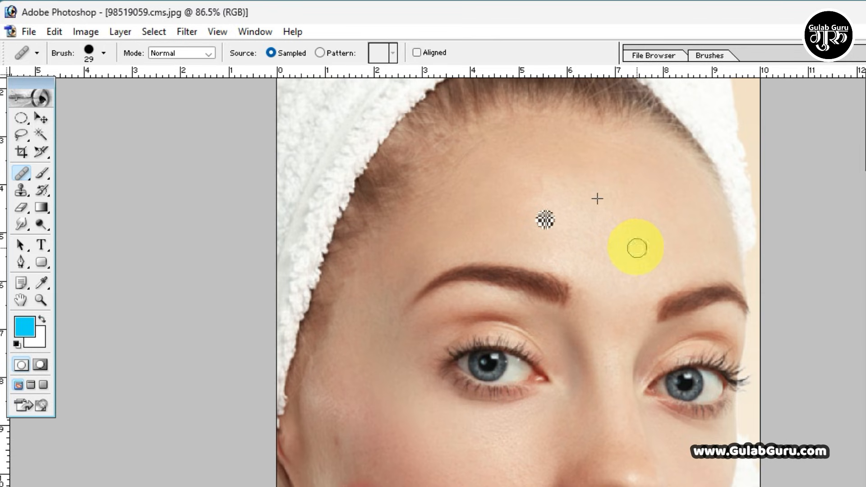
{"action": "left_click", "coordinate": [638, 238]}
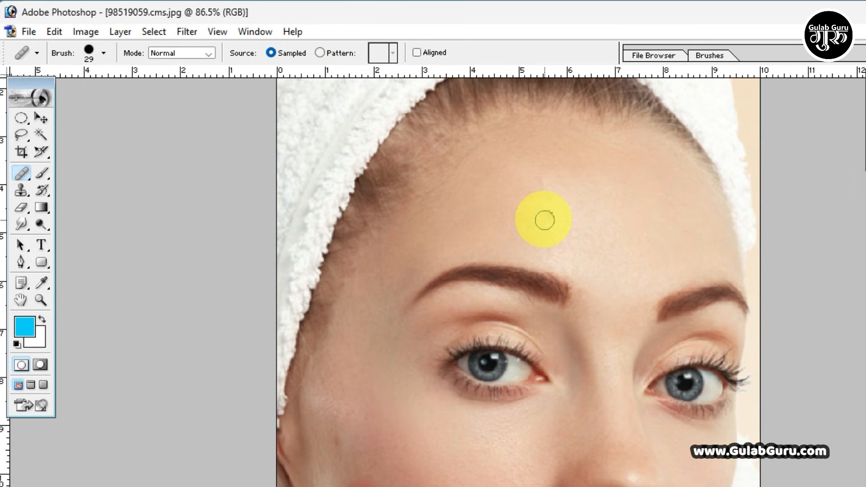
{"action": "left_click_drag", "start_coordinate": [545, 220], "coordinate": [554, 220]}
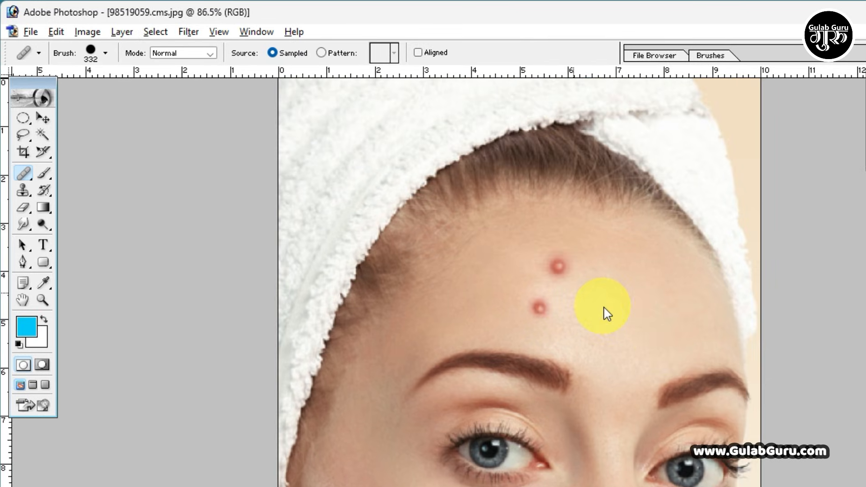
Step: Use the Patch Tool in Source mode to replace the upper red forehead spot with the clean skin beside it
{"action": "left_click", "coordinate": [25, 174]}
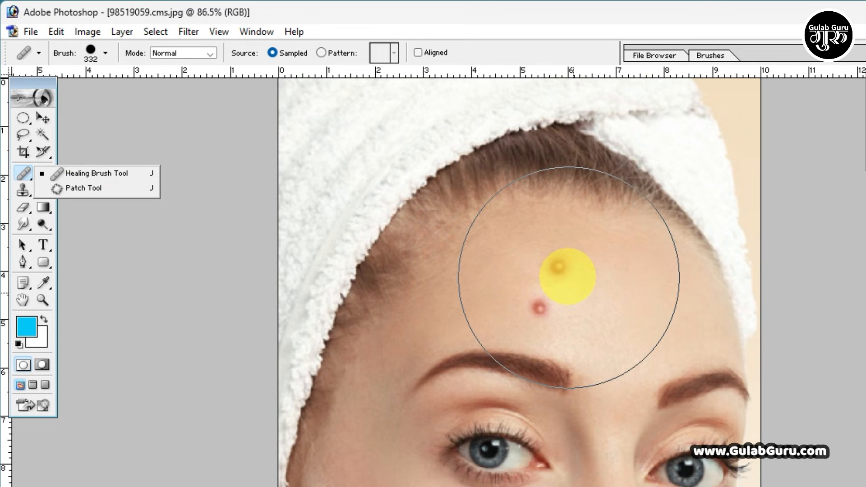
{"action": "left_click", "coordinate": [90, 188]}
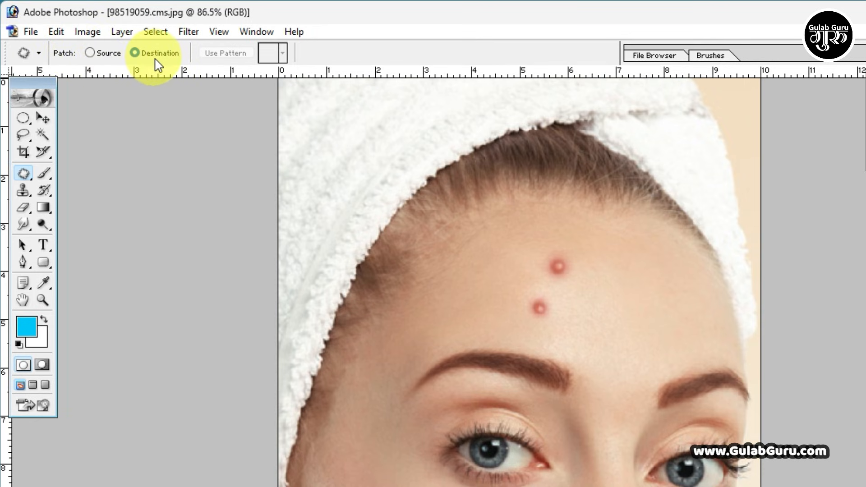
{"action": "left_click", "coordinate": [90, 53]}
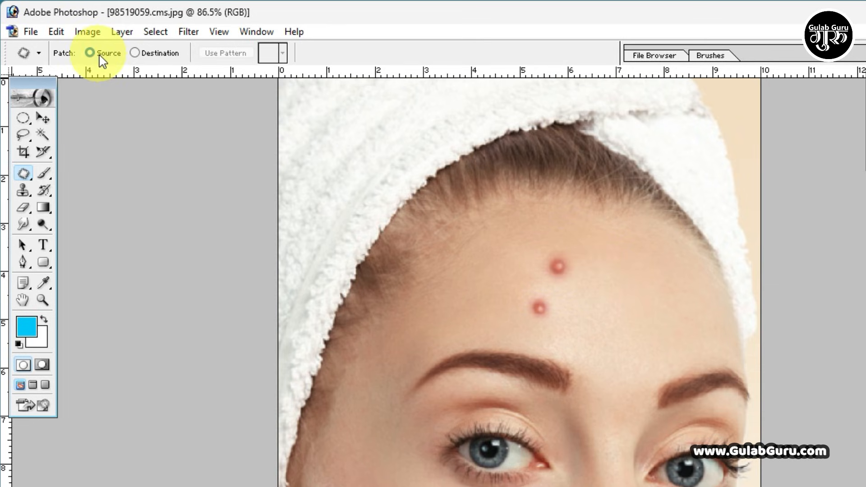
{"action": "mouse_move", "coordinate": [559, 253]}
{"action": "left_mouse_down"}
{"action": "mouse_move", "coordinate": [551, 259]}
{"action": "mouse_move", "coordinate": [564, 278]}
{"action": "mouse_move", "coordinate": [574, 255]}
{"action": "mouse_move", "coordinate": [559, 244]}
{"action": "mouse_move", "coordinate": [556, 251]}
{"action": "left_mouse_up"}
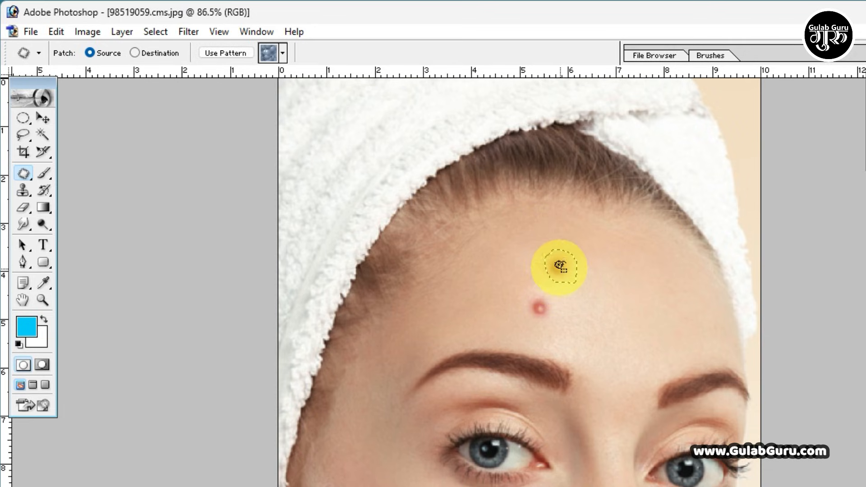
{"action": "left_click_drag", "start_coordinate": [581, 266], "coordinate": [594, 268]}
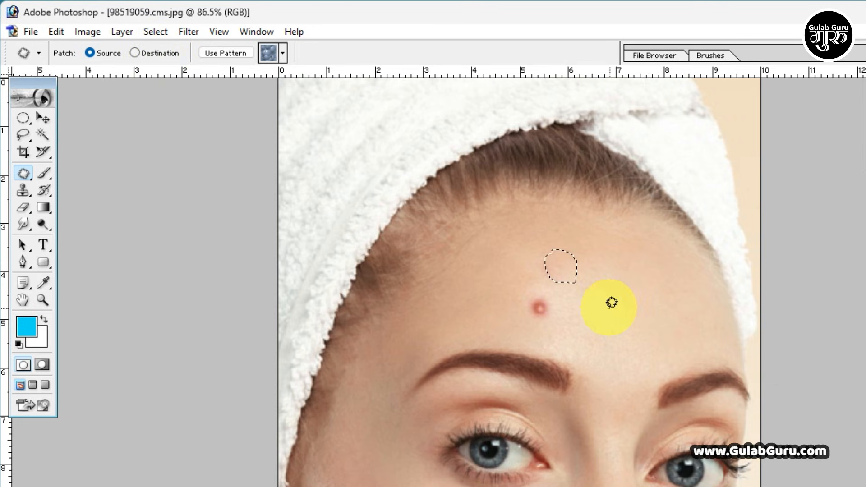
Step: Outline the lower red forehead spot, try patching it onto the adjacent skin in Destination mode, and undo that patch
{"action": "left_click", "coordinate": [141, 54]}
{"action": "left_click_drag", "start_coordinate": [553, 280], "coordinate": [535, 290]}
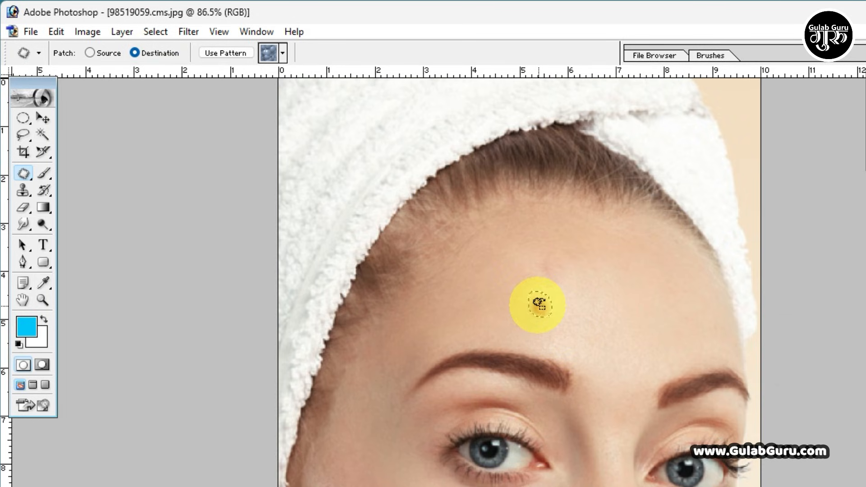
{"action": "left_click_drag", "start_coordinate": [543, 304], "coordinate": [577, 303]}
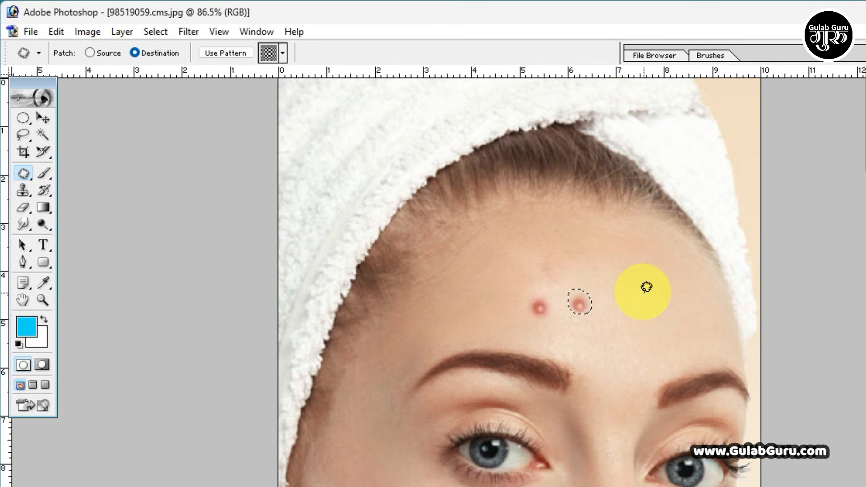
{"action": "key", "text": "ctrl+z"}
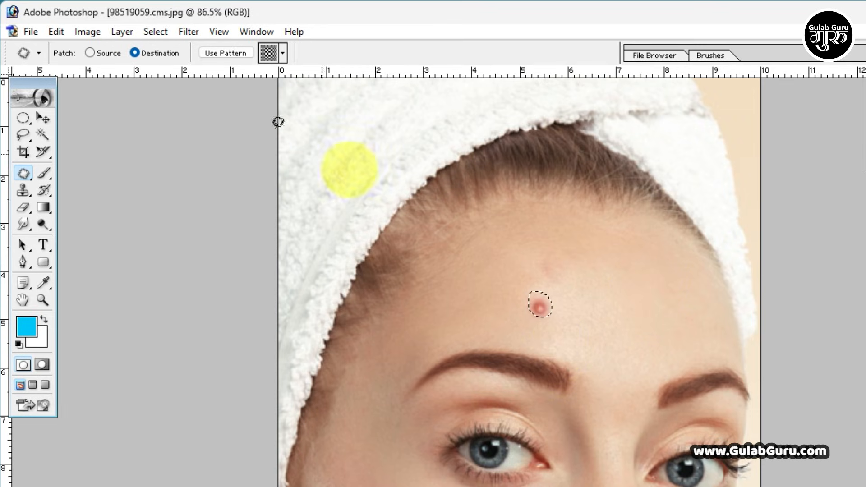
Step: Set the Patch Tool back to Source and patch the lower forehead spot and the upper cheek spot with nearby skin
{"action": "left_click", "coordinate": [90, 53]}
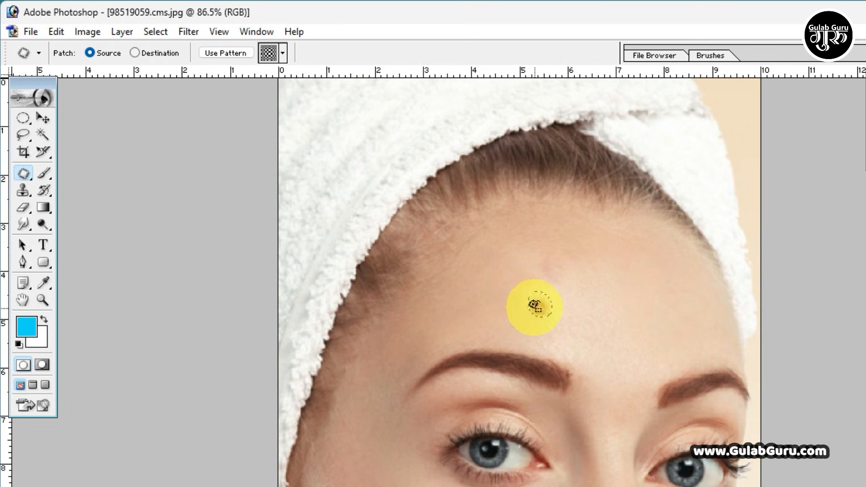
{"action": "left_click_drag", "start_coordinate": [568, 312], "coordinate": [567, 307]}
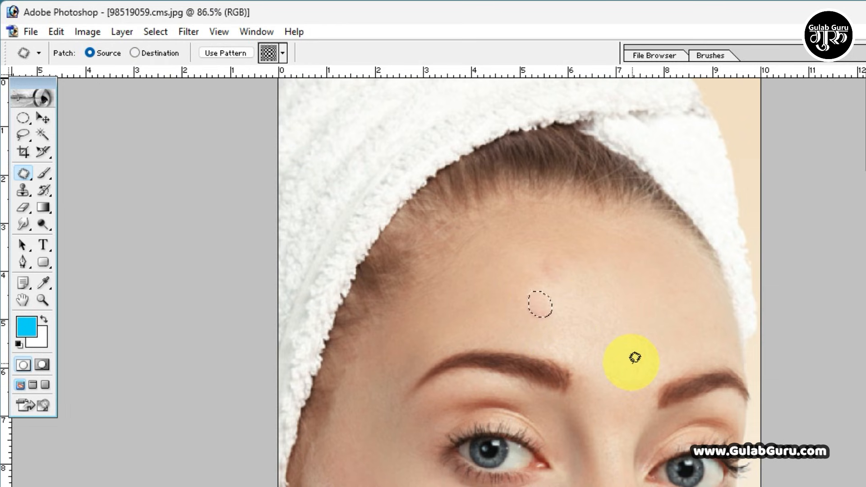
{"action": "scroll", "coordinate": [635, 358], "scroll_direction": "down", "scroll_amount": 5}
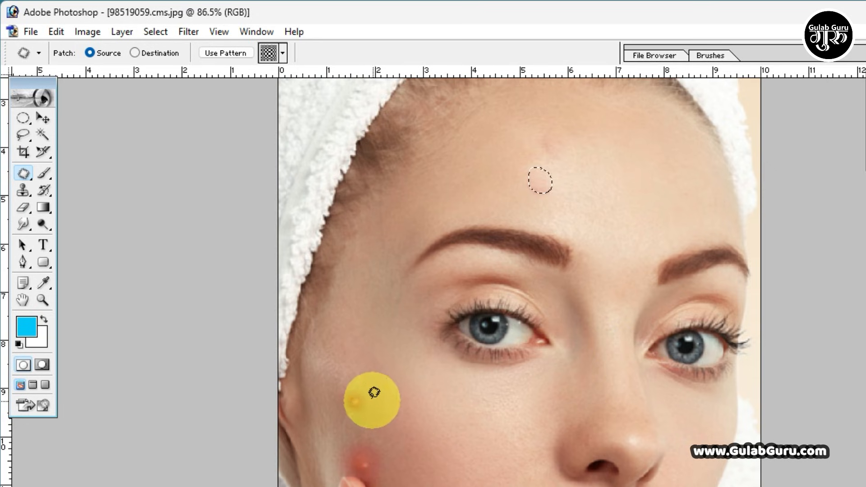
{"action": "mouse_move", "coordinate": [374, 392]}
{"action": "left_mouse_down"}
{"action": "mouse_move", "coordinate": [347, 394]}
{"action": "mouse_move", "coordinate": [347, 407]}
{"action": "mouse_move", "coordinate": [358, 410]}
{"action": "mouse_move", "coordinate": [359, 394]}
{"action": "mouse_move", "coordinate": [354, 401]}
{"action": "mouse_move", "coordinate": [372, 411]}
{"action": "left_mouse_up"}
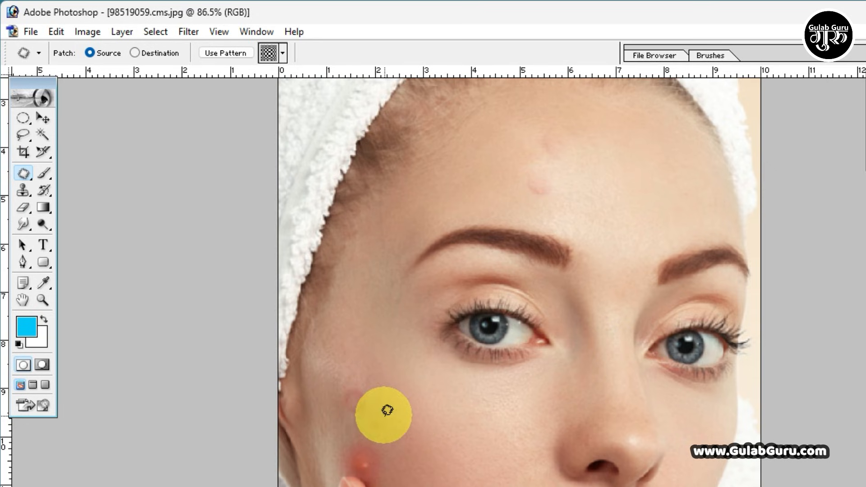
{"action": "left_click", "coordinate": [385, 414]}
Step: Patch the red spot on the chin with adjacent clean skin and deselect the area
{"action": "scroll", "coordinate": [424, 448], "scroll_direction": "down", "scroll_amount": 3}
{"action": "scroll", "coordinate": [427, 441], "scroll_direction": "down", "scroll_amount": 3}
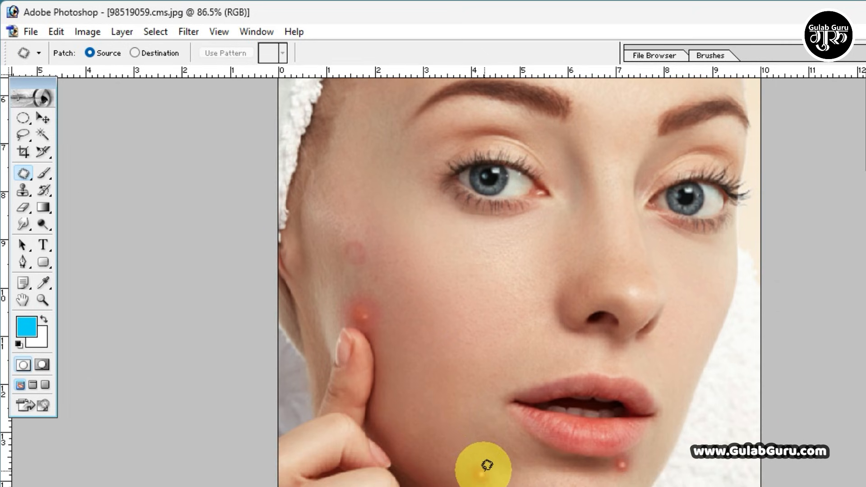
{"action": "mouse_move", "coordinate": [480, 464]}
{"action": "left_mouse_down"}
{"action": "mouse_move", "coordinate": [466, 474]}
{"action": "mouse_move", "coordinate": [488, 485]}
{"action": "mouse_move", "coordinate": [484, 458]}
{"action": "mouse_move", "coordinate": [475, 461]}
{"action": "left_mouse_up"}
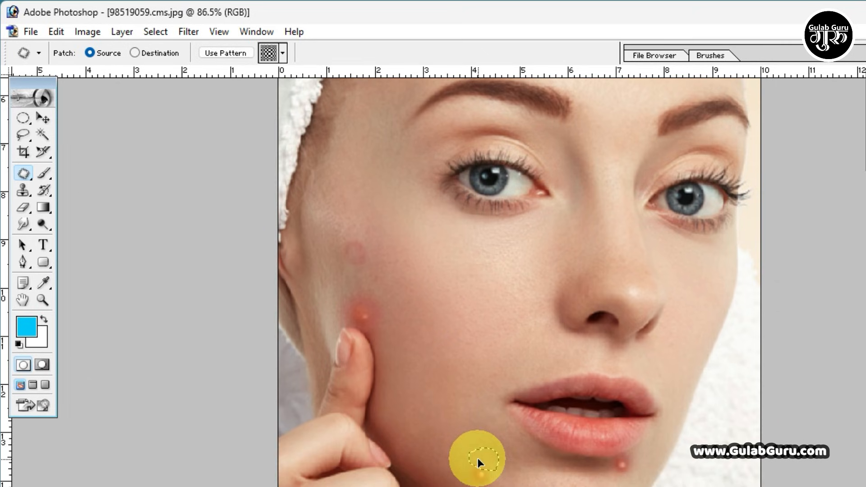
{"action": "left_click", "coordinate": [490, 453]}
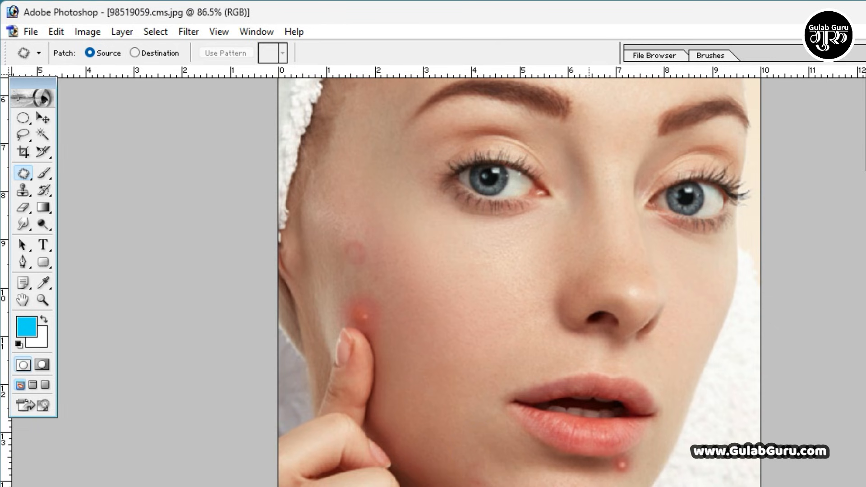
Step: Switch back to the Healing Brush Tool and set its diameter to 174 px
{"action": "scroll", "coordinate": [502, 446], "scroll_direction": "up", "scroll_amount": 5}
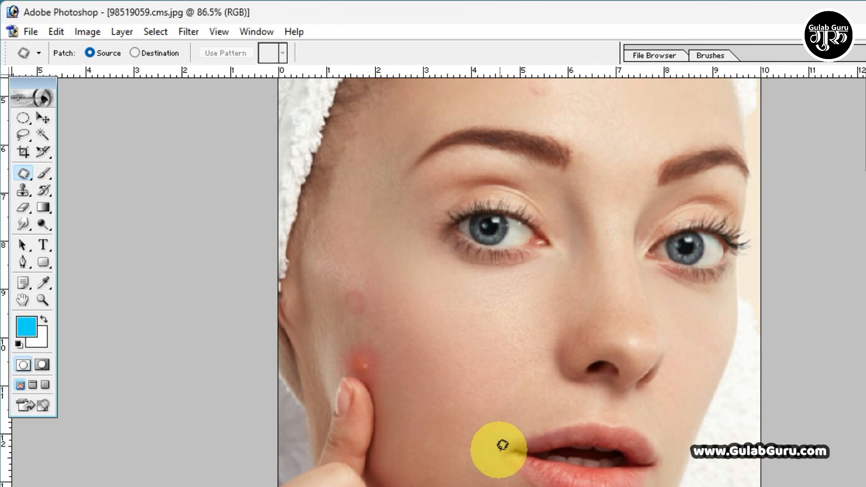
{"action": "scroll", "coordinate": [502, 445], "scroll_direction": "up", "scroll_amount": 3}
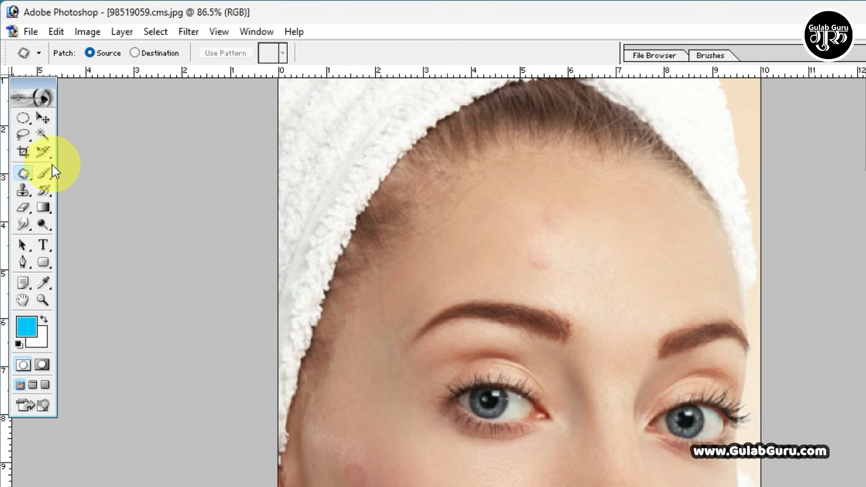
{"action": "left_click", "coordinate": [24, 174]}
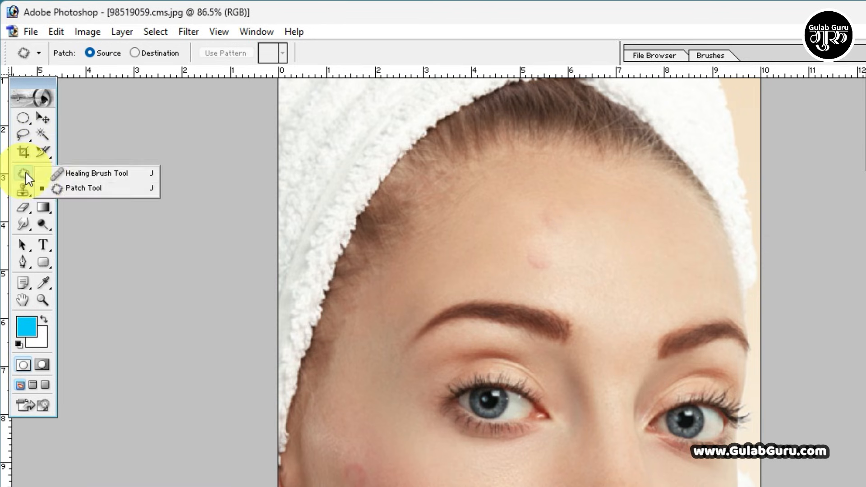
{"action": "left_click", "coordinate": [91, 180]}
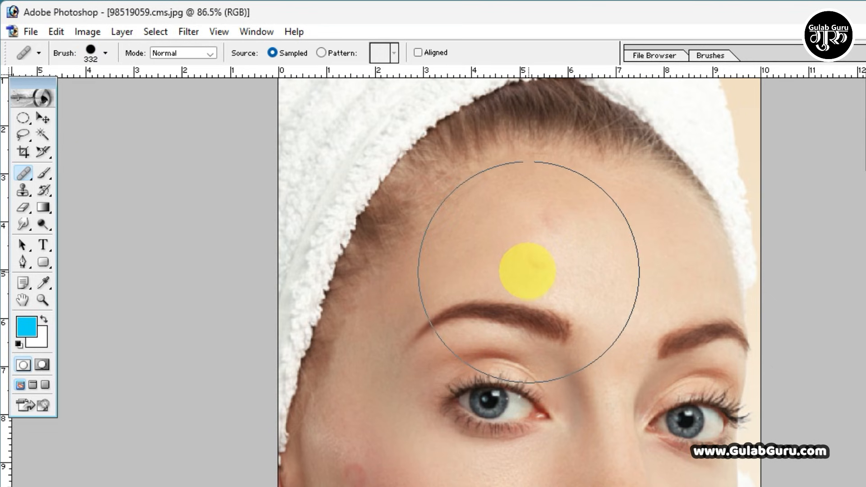
{"action": "right_click", "coordinate": [528, 270]}
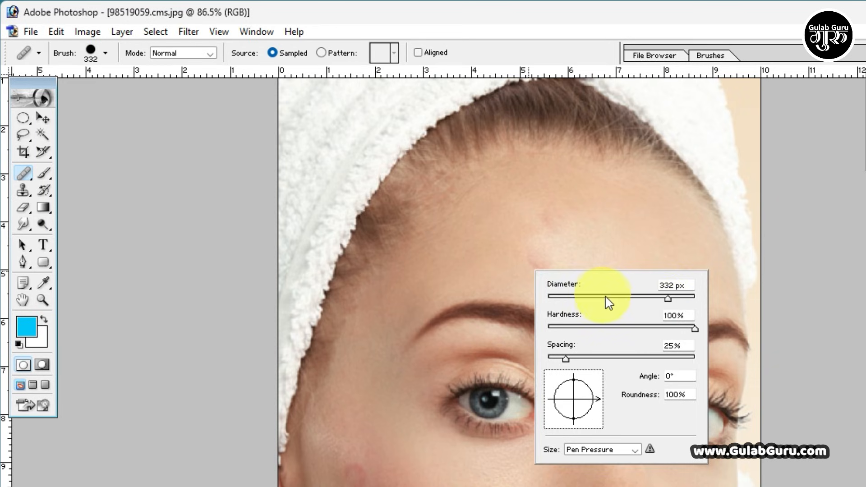
{"action": "left_click", "coordinate": [627, 298]}
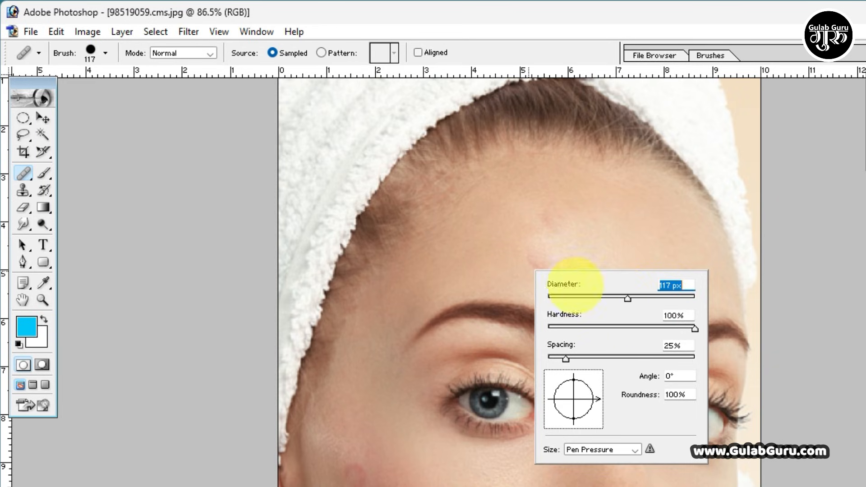
{"action": "left_click", "coordinate": [649, 298]}
Step: Sample the eye nearer the towel-covered hairline as the Healing Brush source and paint a copy onto the forehead
{"action": "left_click", "coordinate": [518, 253]}
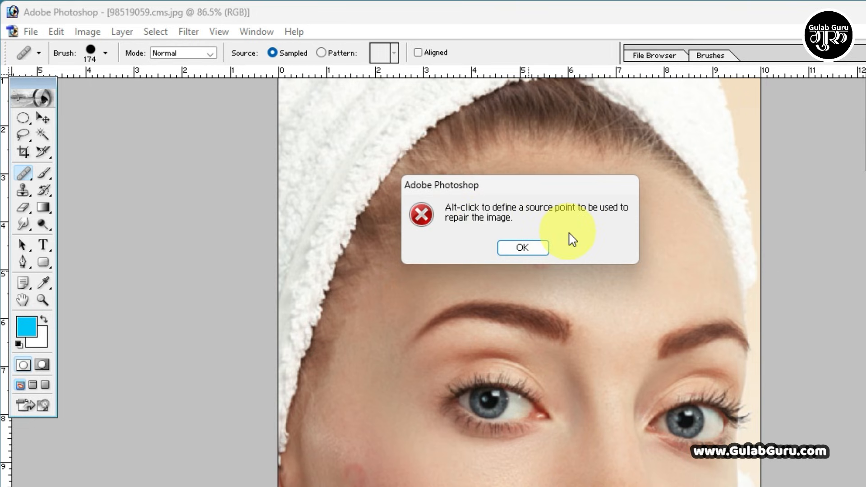
{"action": "left_click", "coordinate": [526, 247]}
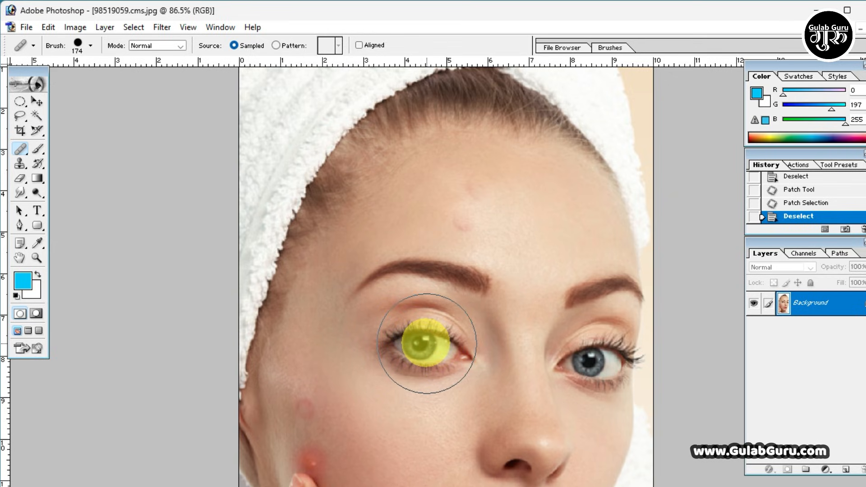
{"action": "key", "text": "alt"}
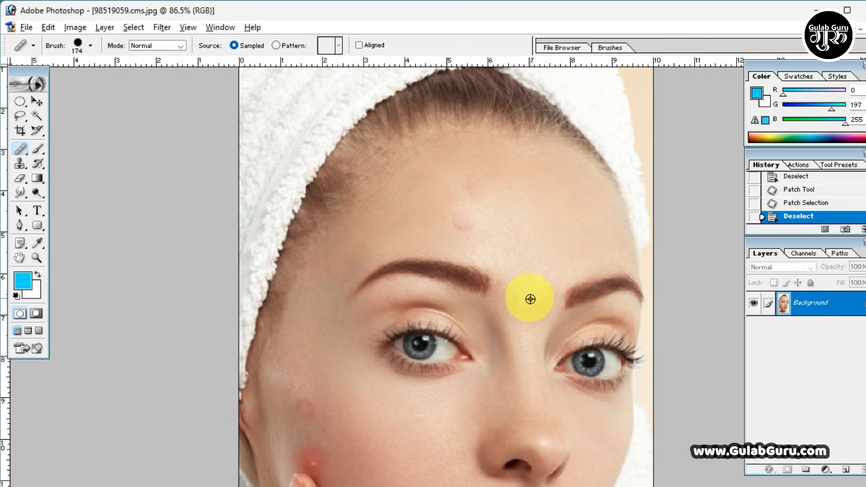
{"action": "left_click", "coordinate": [424, 347], "text": "alt"}
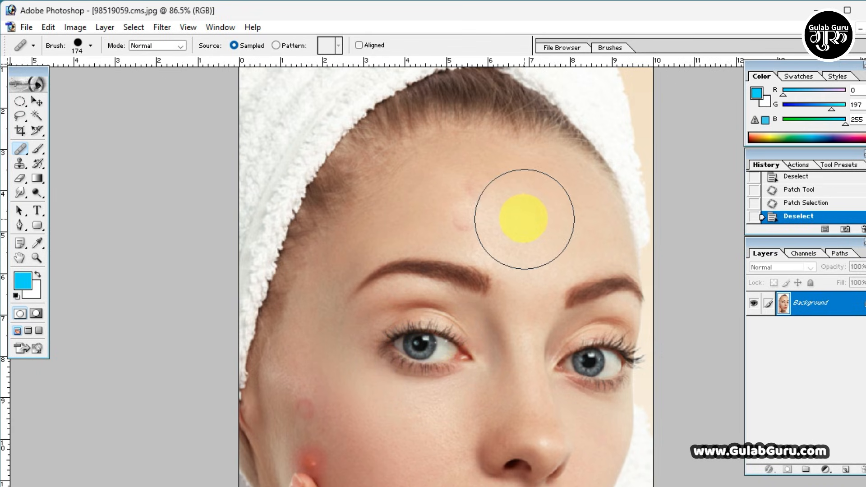
{"action": "left_click", "coordinate": [524, 220]}
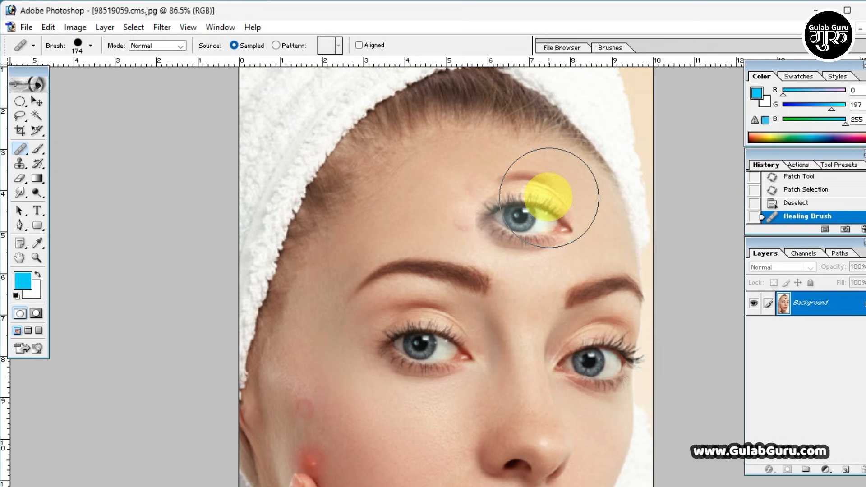
Step: Paint further copies of the sampled eye onto the cheek and over the tip of the nose
{"action": "scroll", "coordinate": [456, 400], "scroll_direction": "down", "scroll_amount": 2}
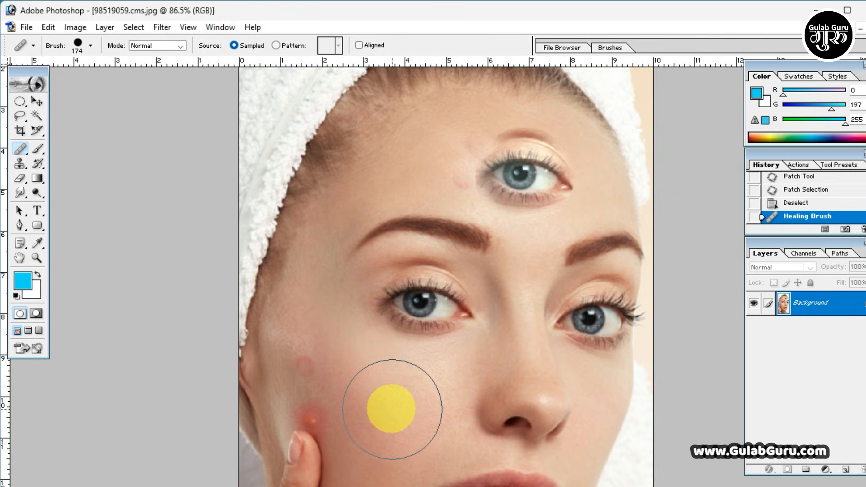
{"action": "left_click", "coordinate": [392, 409]}
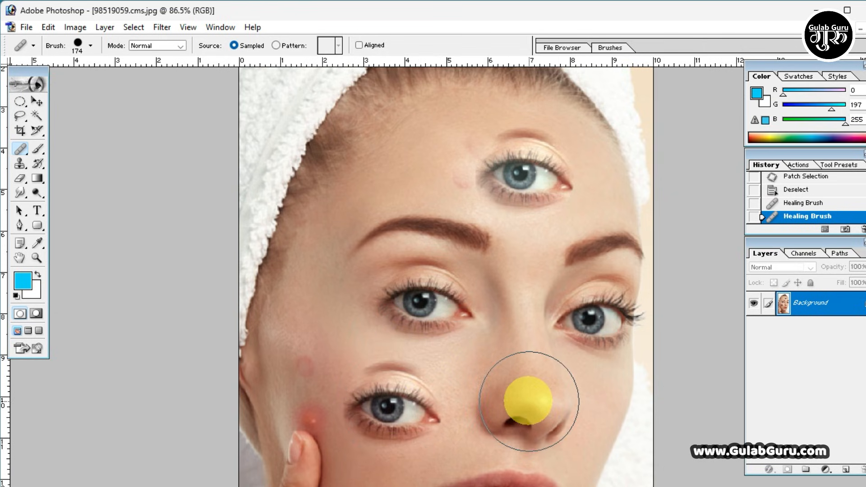
{"action": "left_click", "coordinate": [529, 401]}
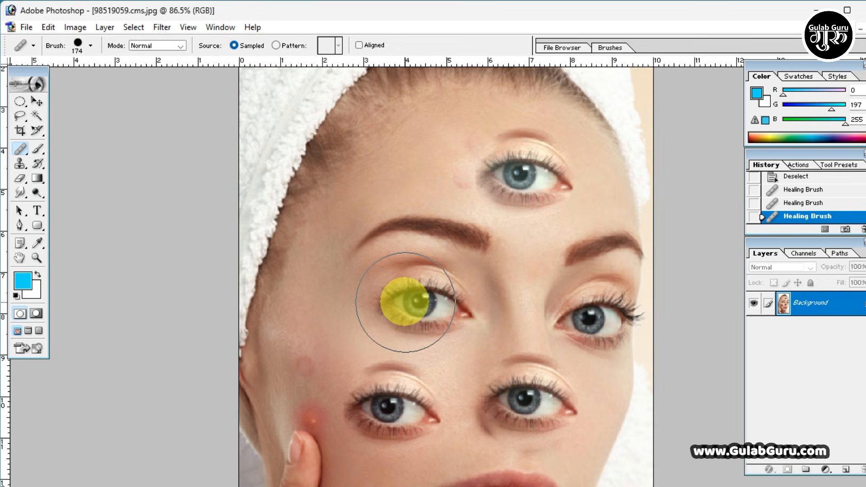
{"action": "left_click", "coordinate": [26, 151]}
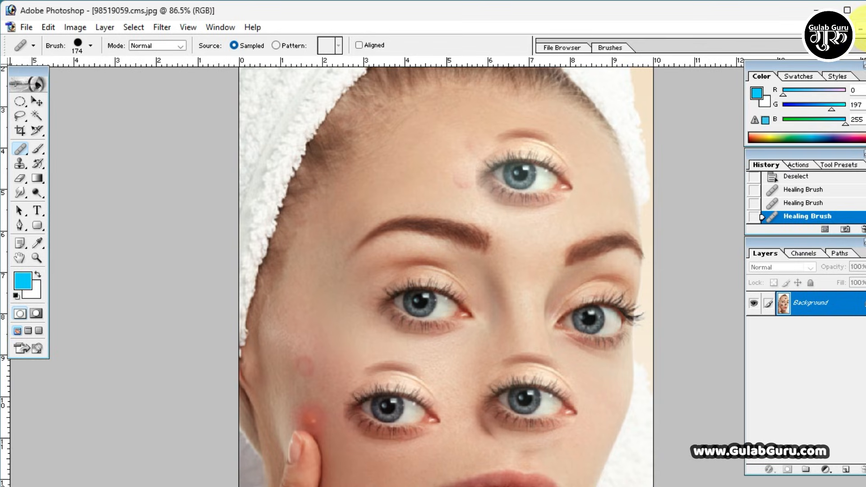
{"action": "left_click", "coordinate": [860, 28]}
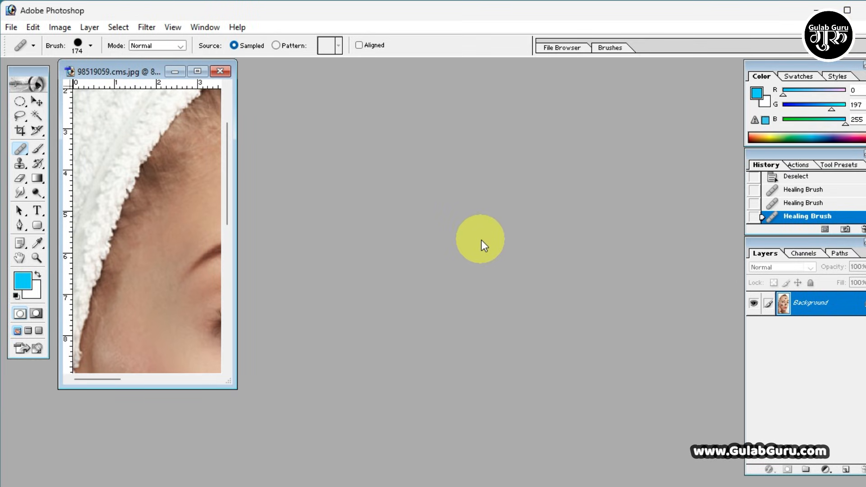
{"action": "double_click", "coordinate": [481, 240]}
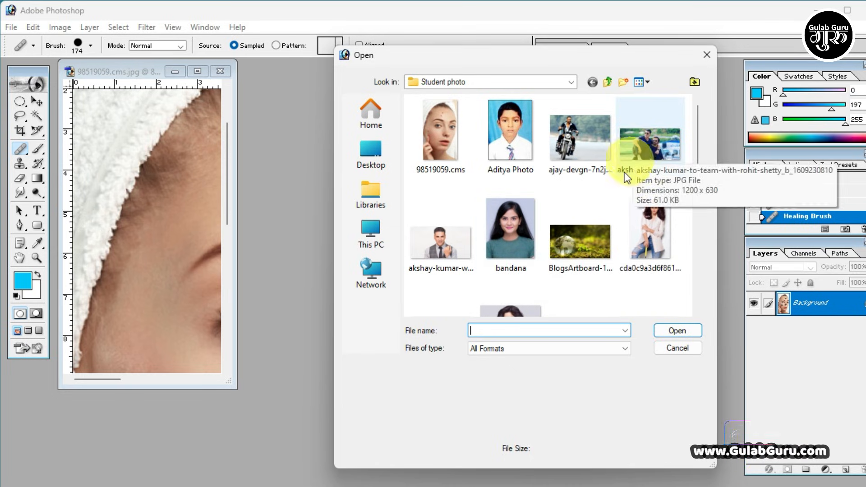
{"action": "scroll", "coordinate": [589, 204], "scroll_direction": "down", "scroll_amount": 5}
{"action": "scroll", "coordinate": [588, 202], "scroll_direction": "up", "scroll_amount": 2}
{"action": "left_click", "coordinate": [589, 202]}
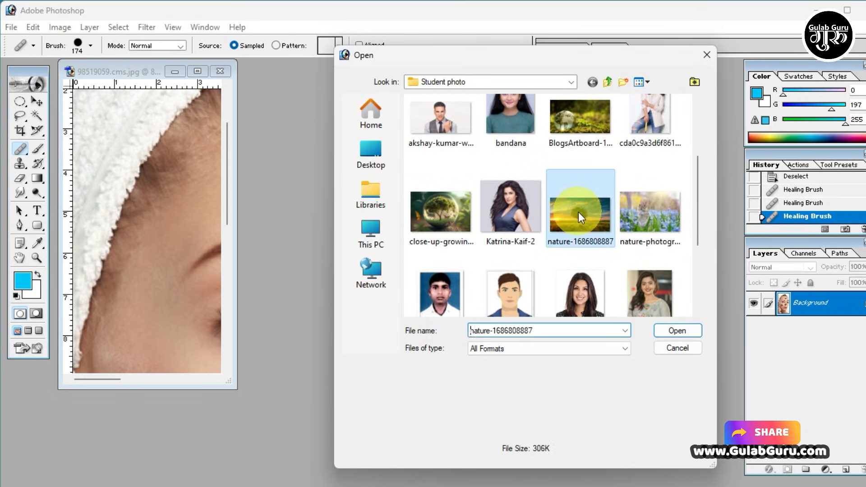
{"action": "left_click", "coordinate": [652, 289]}
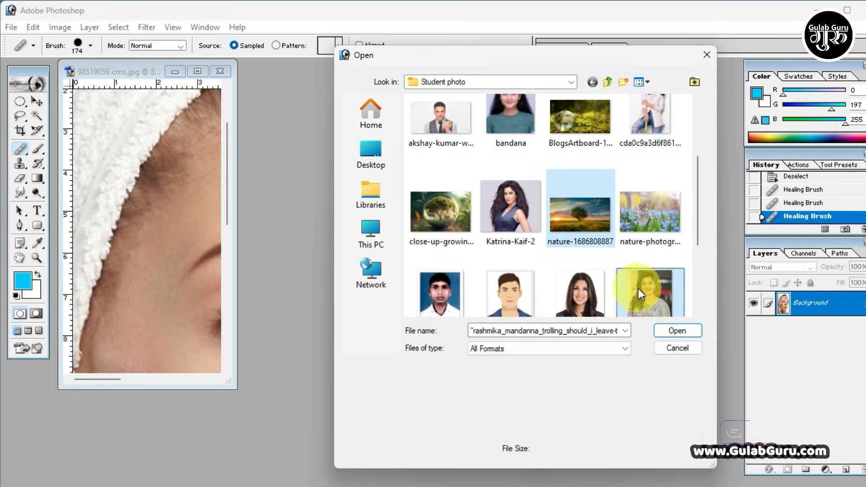
{"action": "left_click", "coordinate": [676, 331]}
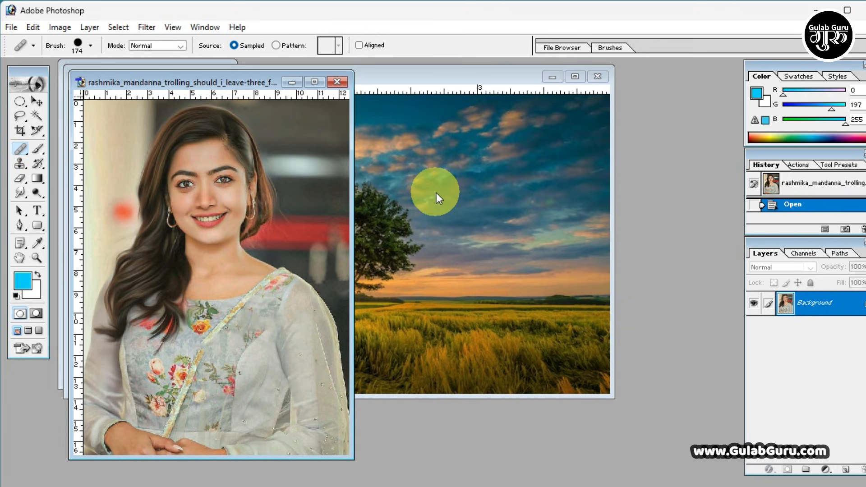
Step: Enlarge the Healing Brush to 800 px, try painting the sampled face over the smiling woman's face, and undo it
{"action": "right_click", "coordinate": [208, 200]}
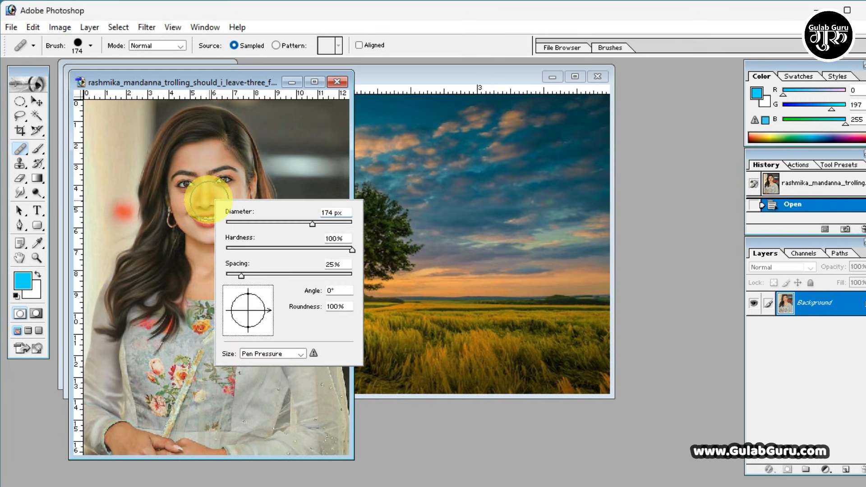
{"action": "left_click_drag", "start_coordinate": [331, 223], "coordinate": [344, 223]}
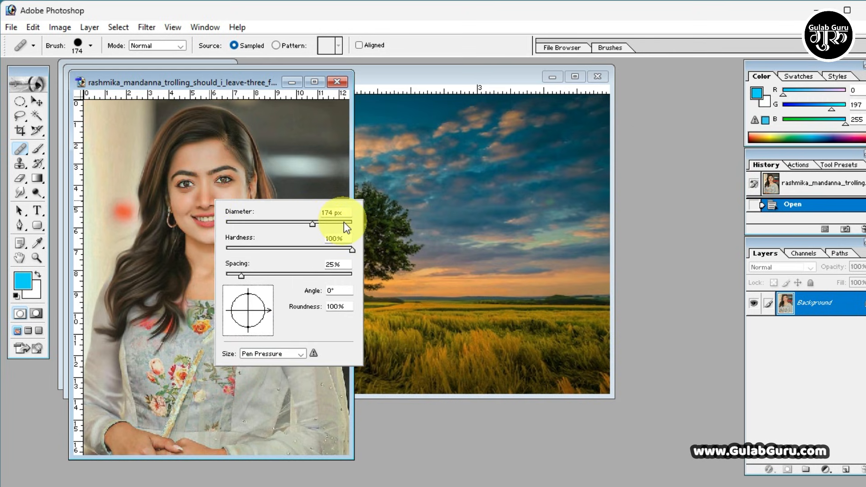
{"action": "left_click", "coordinate": [202, 186]}
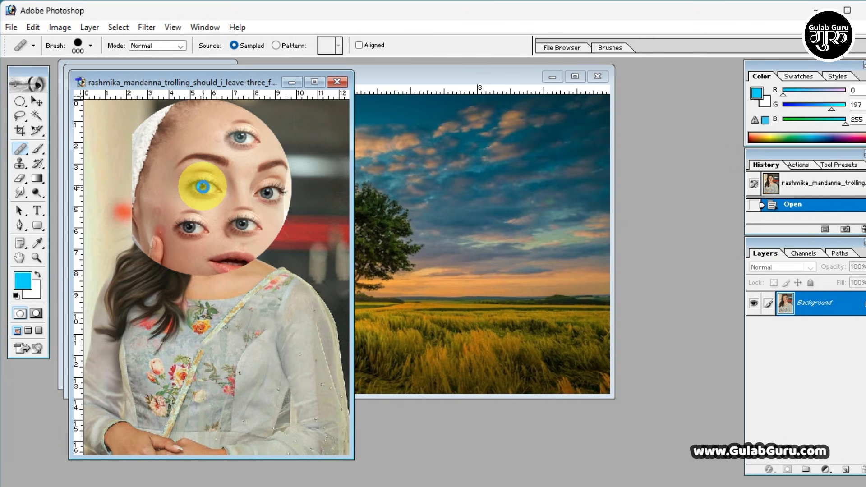
{"action": "mouse_move", "coordinate": [202, 186]}
{"action": "left_mouse_down"}
{"action": "mouse_move", "coordinate": [296, 230]}
{"action": "mouse_move", "coordinate": [226, 199]}
{"action": "left_mouse_up"}
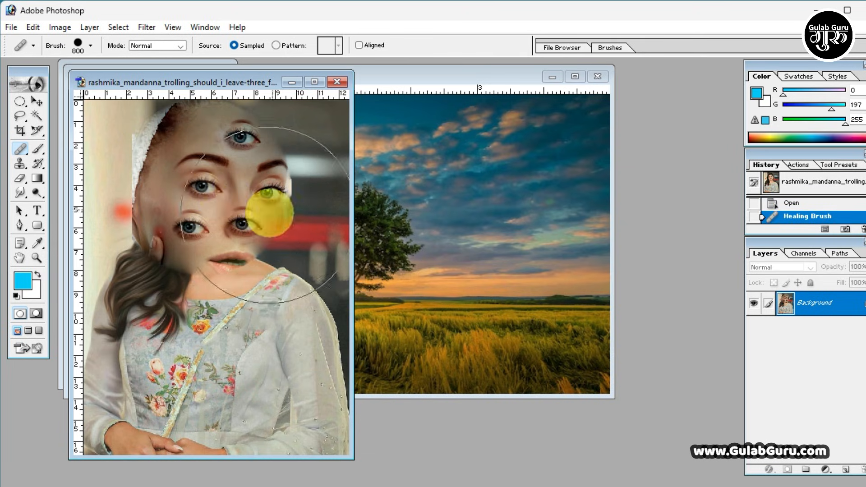
{"action": "key", "text": "ctrl+z"}
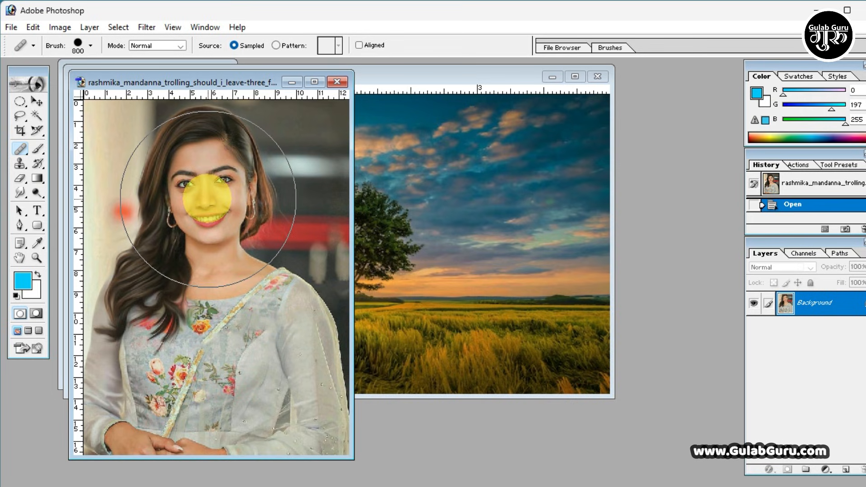
Step: Sample the smiling woman's face, set the brush diameter to 374 px, and paint the face into the landscape's blue sky beyond the tree
{"action": "left_click", "coordinate": [208, 197], "text": "alt"}
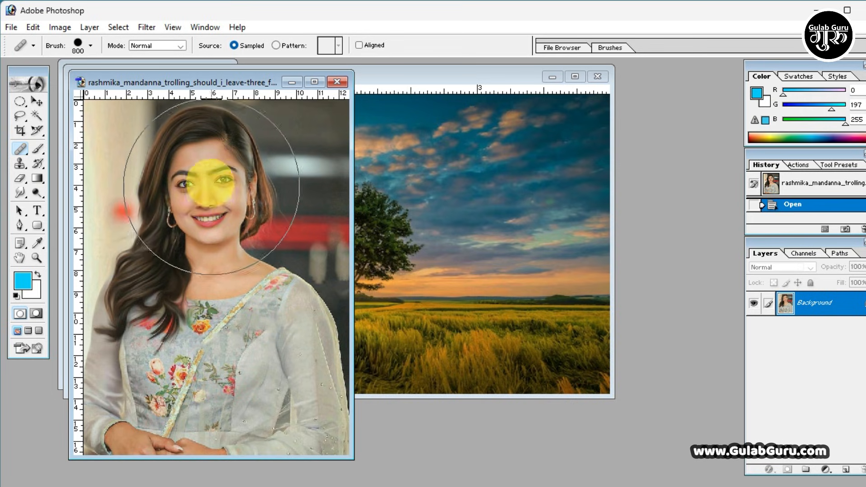
{"action": "left_click", "coordinate": [481, 181]}
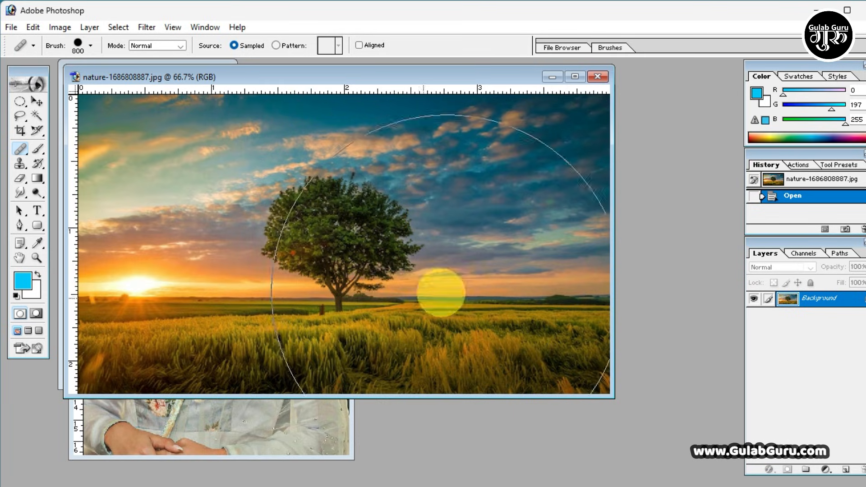
{"action": "right_click", "coordinate": [436, 233]}
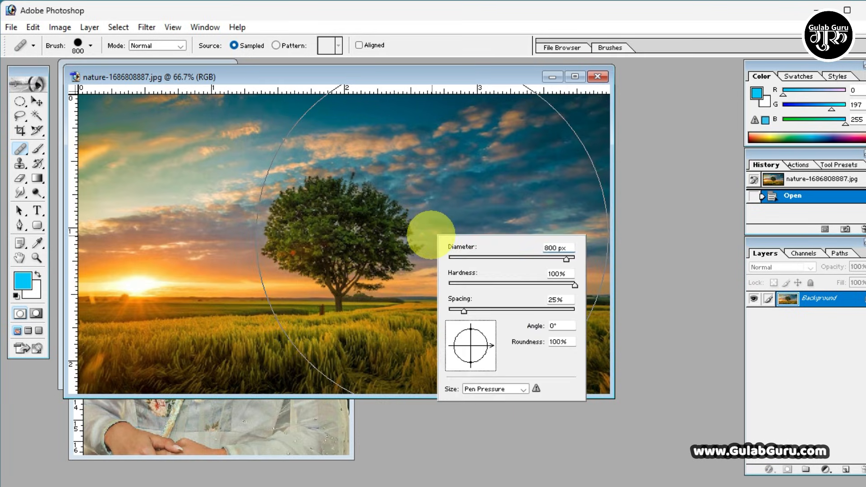
{"action": "left_click", "coordinate": [526, 258]}
{"action": "left_click", "coordinate": [543, 259]}
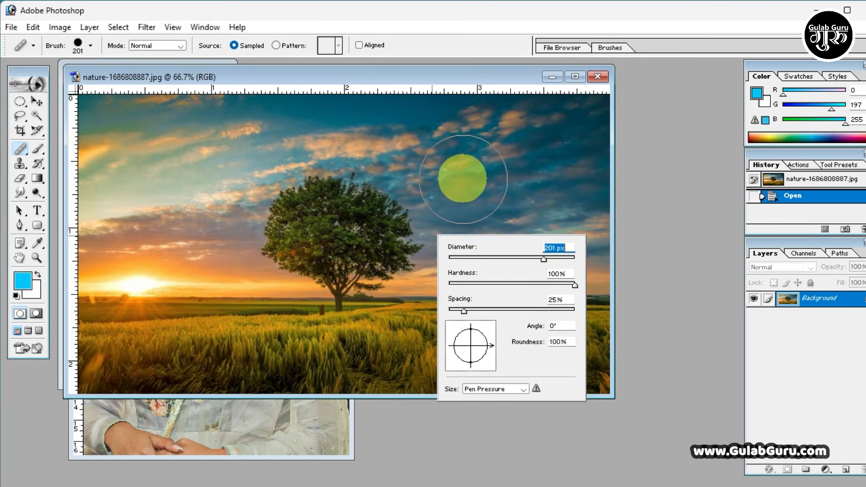
{"action": "left_click", "coordinate": [495, 193]}
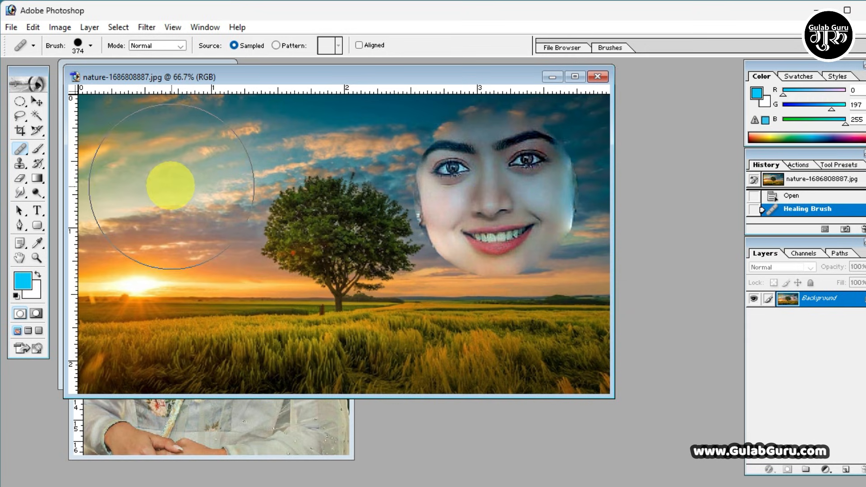
Step: Paint the sampled face into the bright sky above the sun, extending it to hair and earrings, and add two copies over the field
{"action": "left_click", "coordinate": [170, 186]}
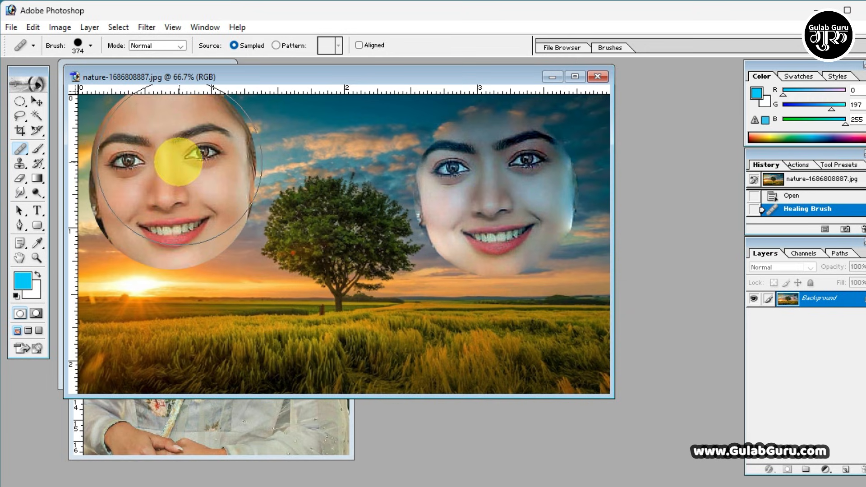
{"action": "mouse_move", "coordinate": [190, 162]}
{"action": "left_mouse_down"}
{"action": "mouse_move", "coordinate": [205, 155]}
{"action": "mouse_move", "coordinate": [178, 197]}
{"action": "mouse_move", "coordinate": [149, 195]}
{"action": "mouse_move", "coordinate": [140, 142]}
{"action": "mouse_move", "coordinate": [172, 171]}
{"action": "left_mouse_up"}
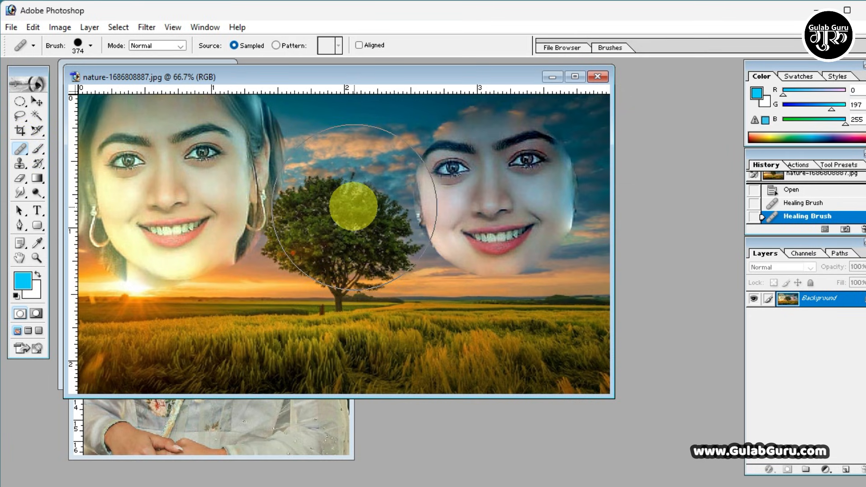
{"action": "right_click", "coordinate": [354, 207]}
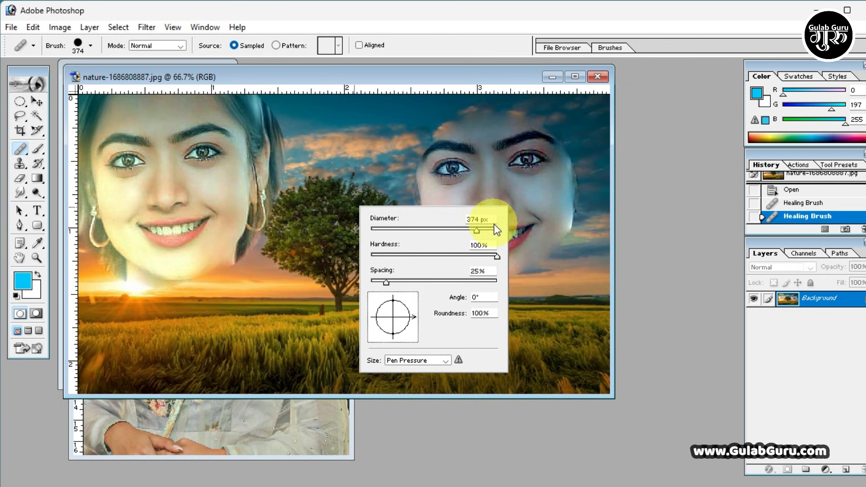
{"action": "left_click", "coordinate": [239, 311]}
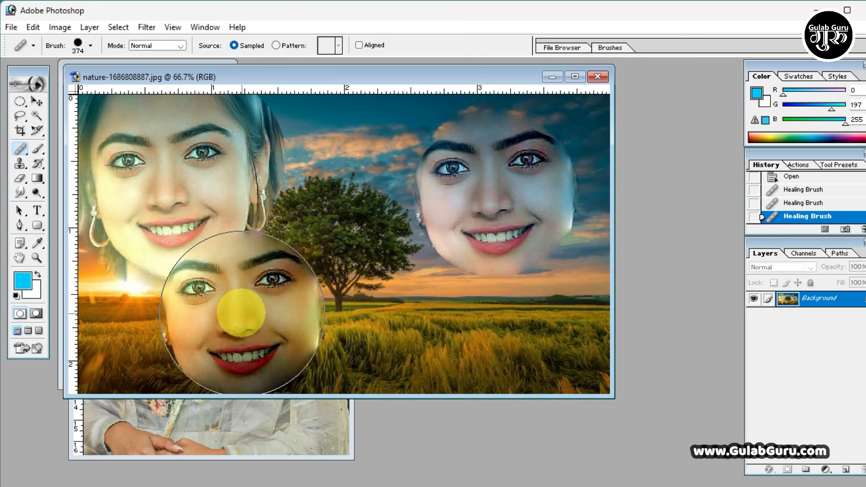
{"action": "left_click", "coordinate": [393, 311]}
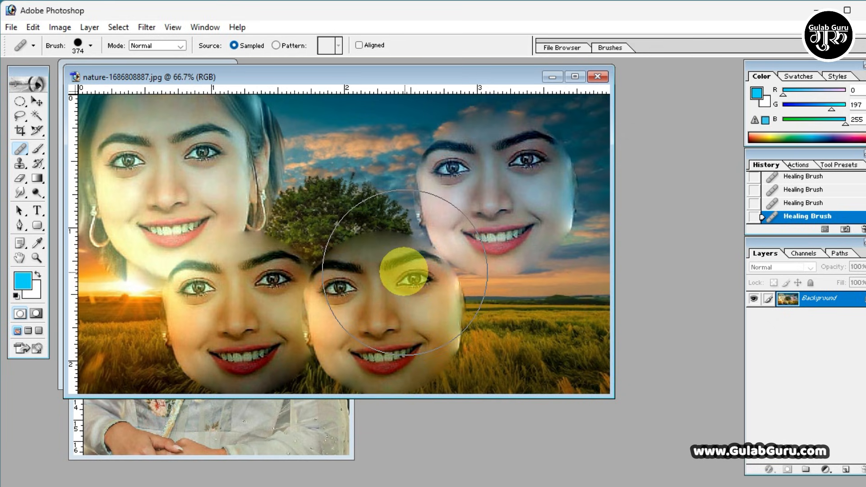
Step: Close the landscape and both portraits without saving the changes
{"action": "left_click", "coordinate": [599, 78]}
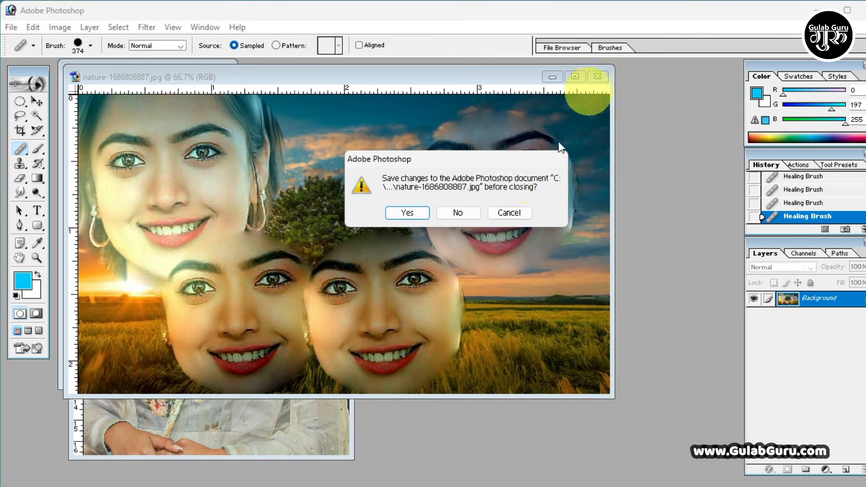
{"action": "left_click", "coordinate": [462, 214]}
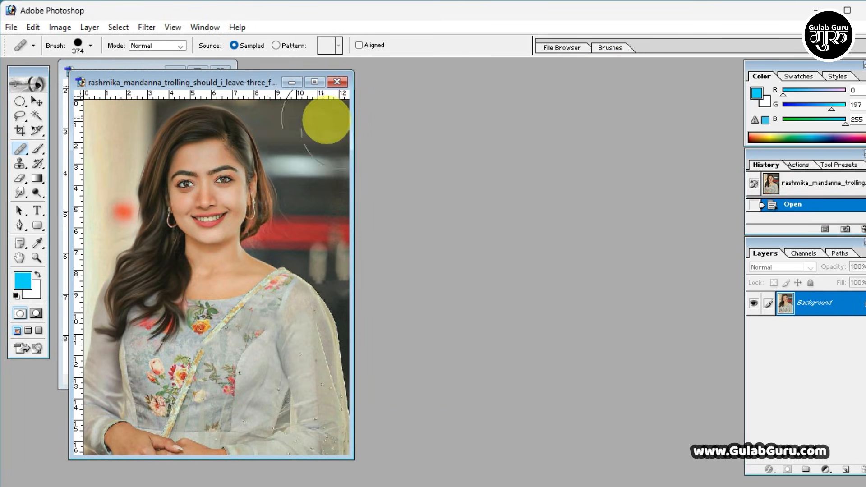
{"action": "left_click_drag", "start_coordinate": [235, 74], "coordinate": [455, 80]}
{"action": "left_click", "coordinate": [221, 70]}
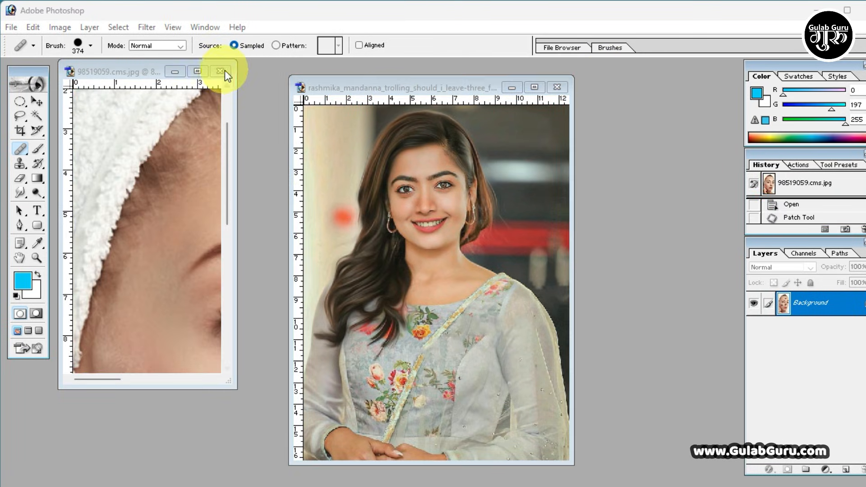
{"action": "left_click", "coordinate": [459, 213]}
{"action": "left_click", "coordinate": [557, 87]}
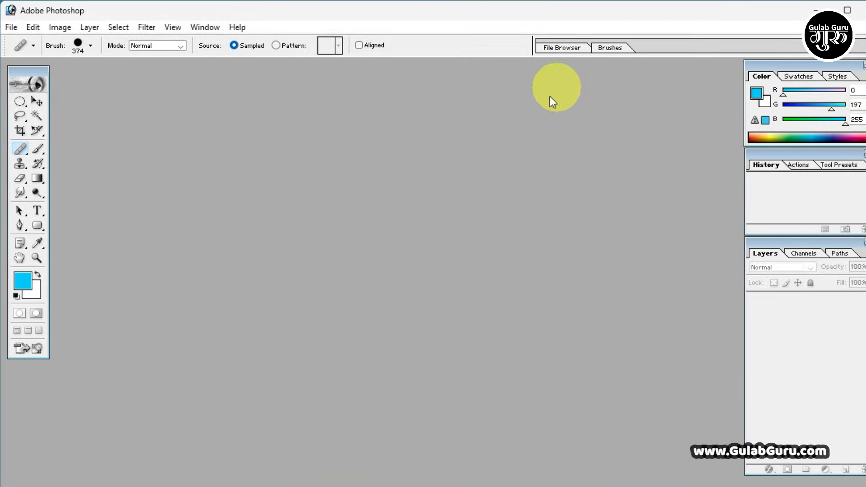
Step: Open the nature-photography image from the Student photo folder
{"action": "left_click_drag", "start_coordinate": [21, 147], "coordinate": [92, 154]}
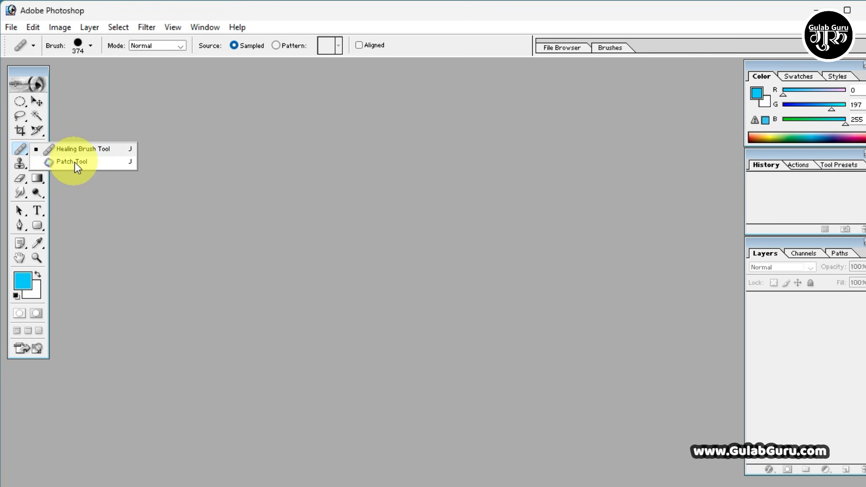
{"action": "left_click_drag", "start_coordinate": [75, 161], "coordinate": [402, 210]}
{"action": "double_click", "coordinate": [402, 210]}
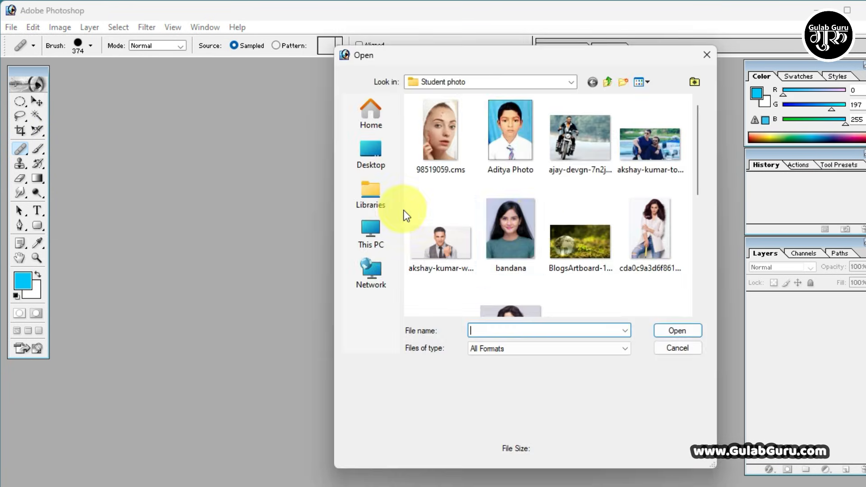
{"action": "scroll", "coordinate": [607, 258], "scroll_direction": "down", "scroll_amount": 3}
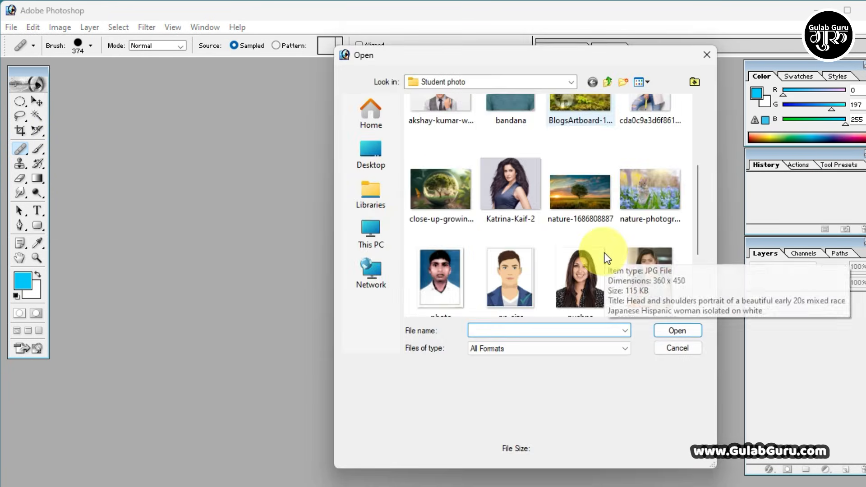
{"action": "left_click", "coordinate": [651, 191]}
{"action": "left_click", "coordinate": [680, 331]}
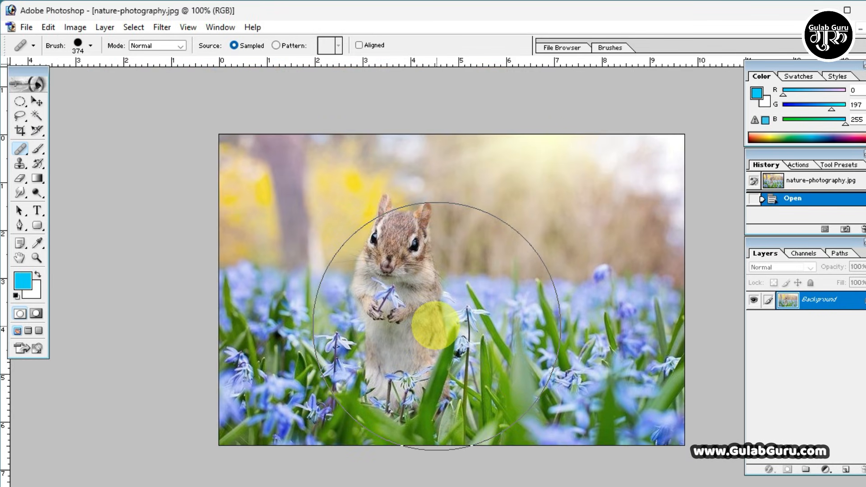
Step: Outline the whole squirrel with a loose freehand selection using the Patch tool
{"action": "scroll", "coordinate": [437, 326], "scroll_direction": "up", "scroll_amount": 3}
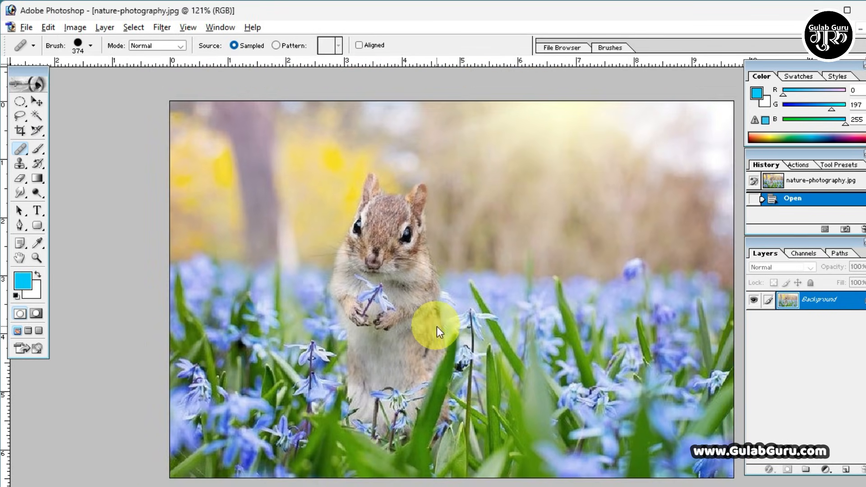
{"action": "left_click", "coordinate": [19, 148]}
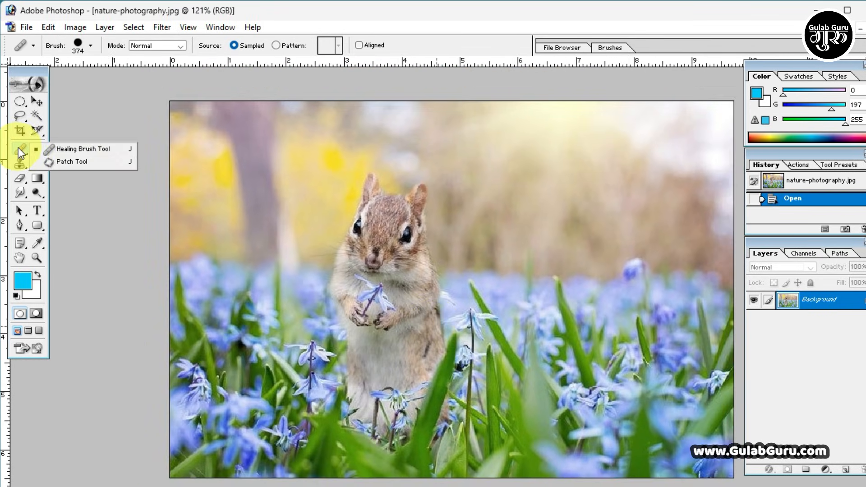
{"action": "left_click", "coordinate": [93, 171]}
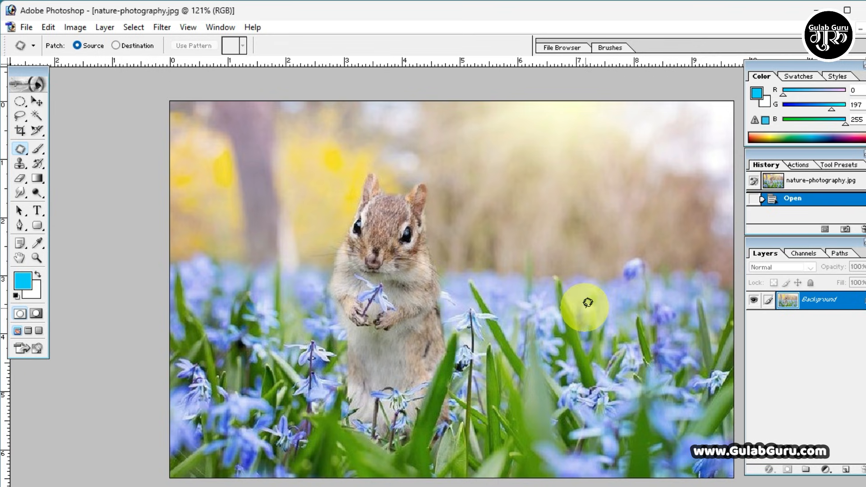
{"action": "mouse_move", "coordinate": [361, 182]}
{"action": "left_mouse_down"}
{"action": "mouse_move", "coordinate": [336, 243]}
{"action": "mouse_move", "coordinate": [329, 328]}
{"action": "mouse_move", "coordinate": [358, 421]}
{"action": "mouse_move", "coordinate": [400, 437]}
{"action": "mouse_move", "coordinate": [428, 432]}
{"action": "mouse_move", "coordinate": [454, 398]}
{"action": "mouse_move", "coordinate": [459, 330]}
{"action": "mouse_move", "coordinate": [437, 195]}
{"action": "left_mouse_up"}
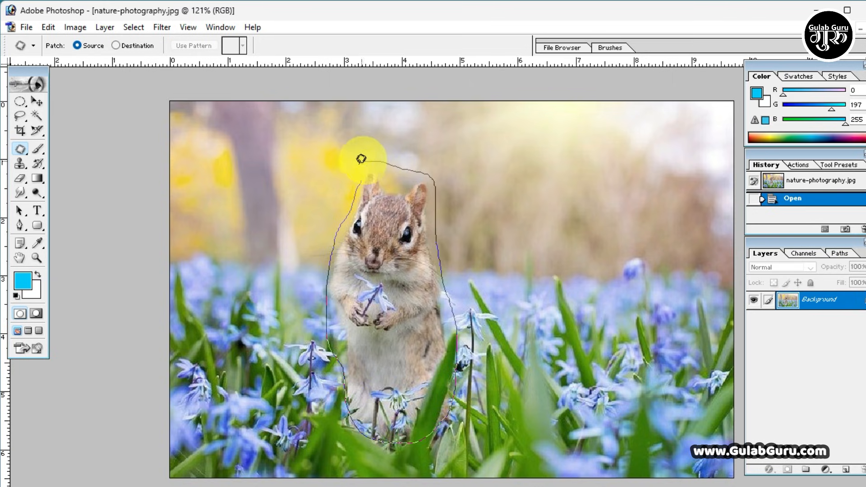
{"action": "left_click_drag", "start_coordinate": [357, 194], "coordinate": [357, 196]}
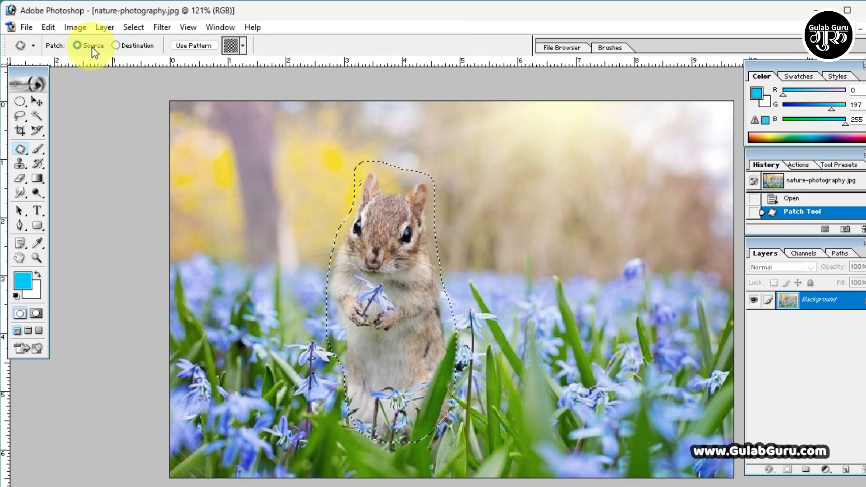
Step: Patch a copy of the selected squirrel onto the flowers to its right using the Destination option, and clear the selection
{"action": "left_click", "coordinate": [116, 46]}
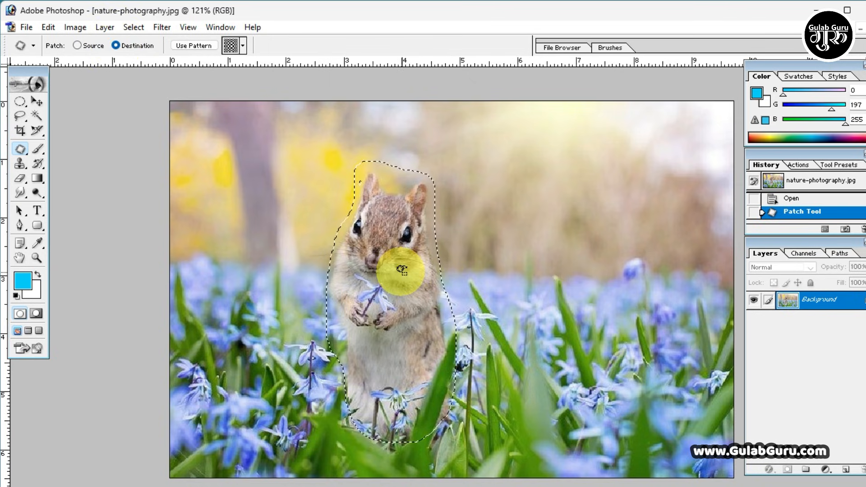
{"action": "left_click_drag", "start_coordinate": [397, 267], "coordinate": [612, 275]}
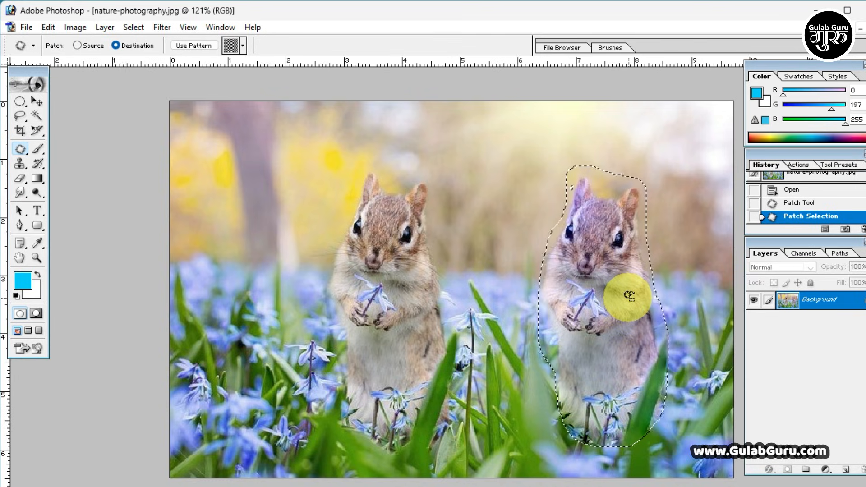
{"action": "key", "text": "ctrl+d"}
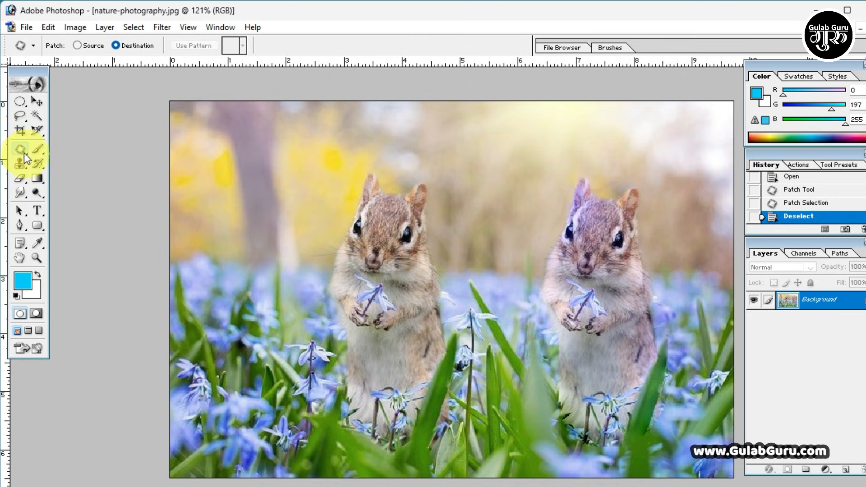
{"action": "left_click_drag", "start_coordinate": [23, 148], "coordinate": [87, 159]}
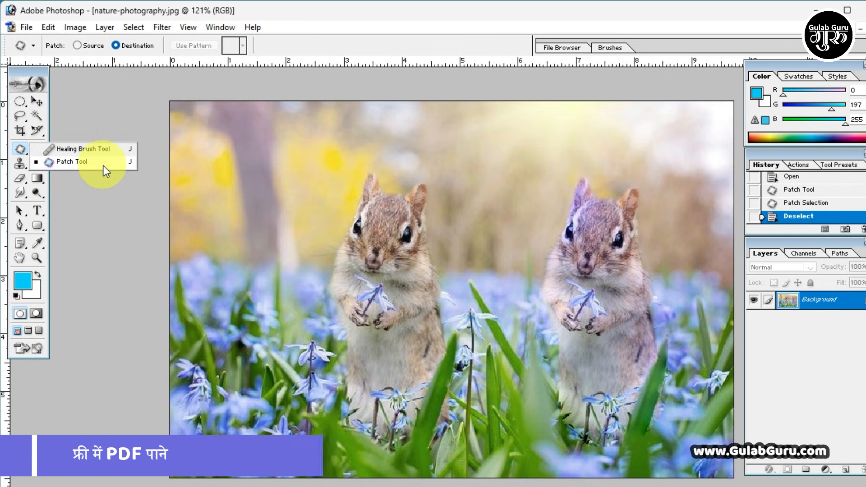
{"action": "left_click", "coordinate": [306, 223]}
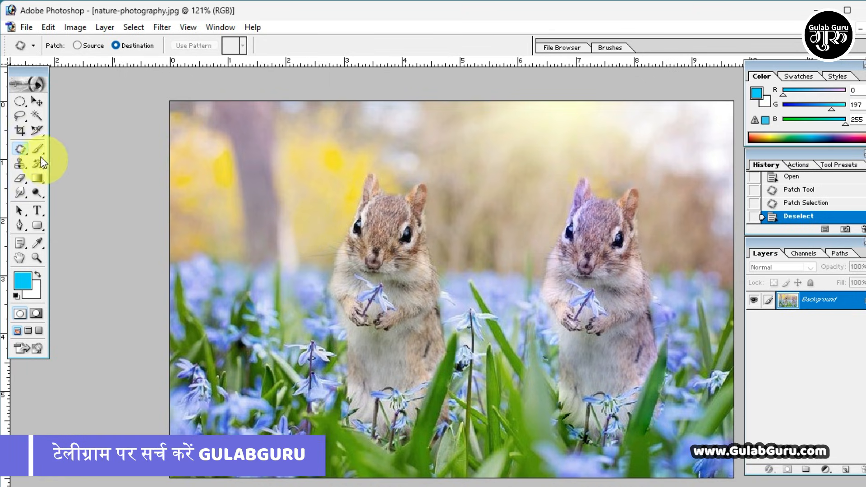
{"action": "left_click", "coordinate": [21, 151]}
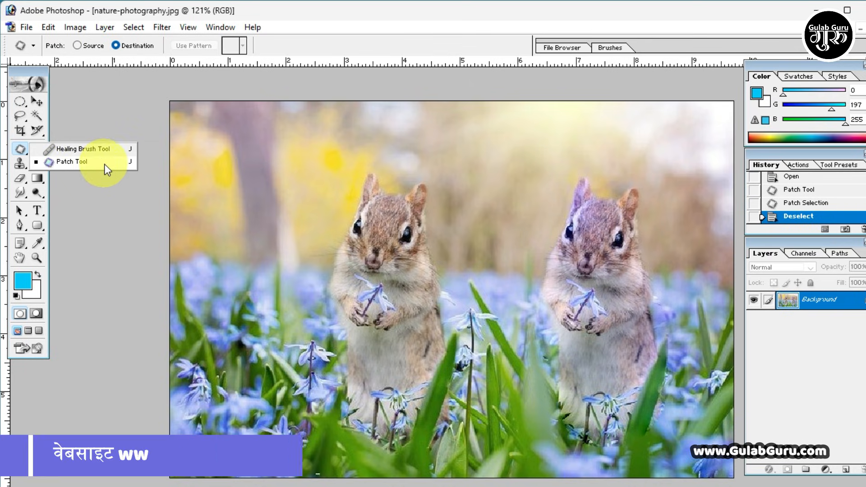
{"action": "left_click", "coordinate": [219, 205]}
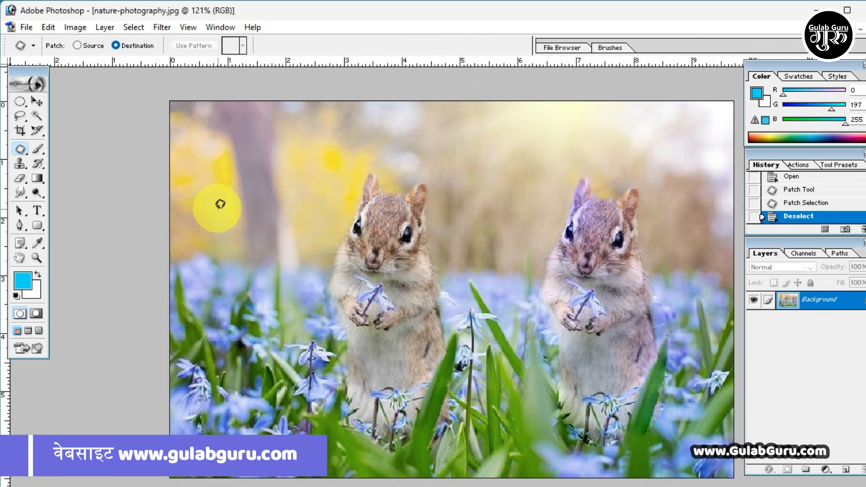